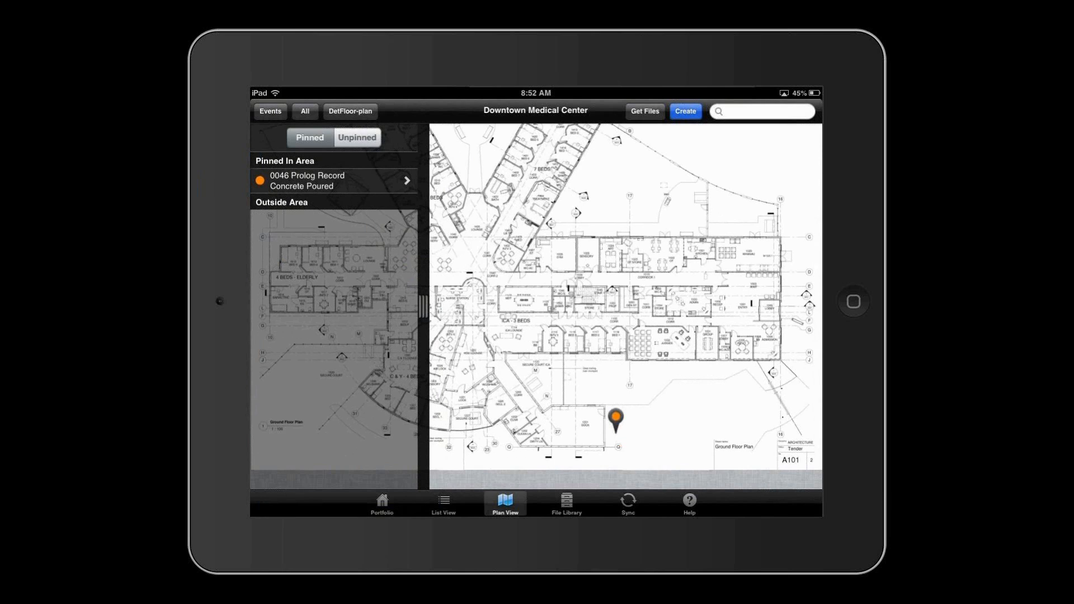
Open the pinned event record 0046 Concrete Poured and play its attached video Concrete[1].mp4.
left_click(334, 181)
left_click(551, 295)
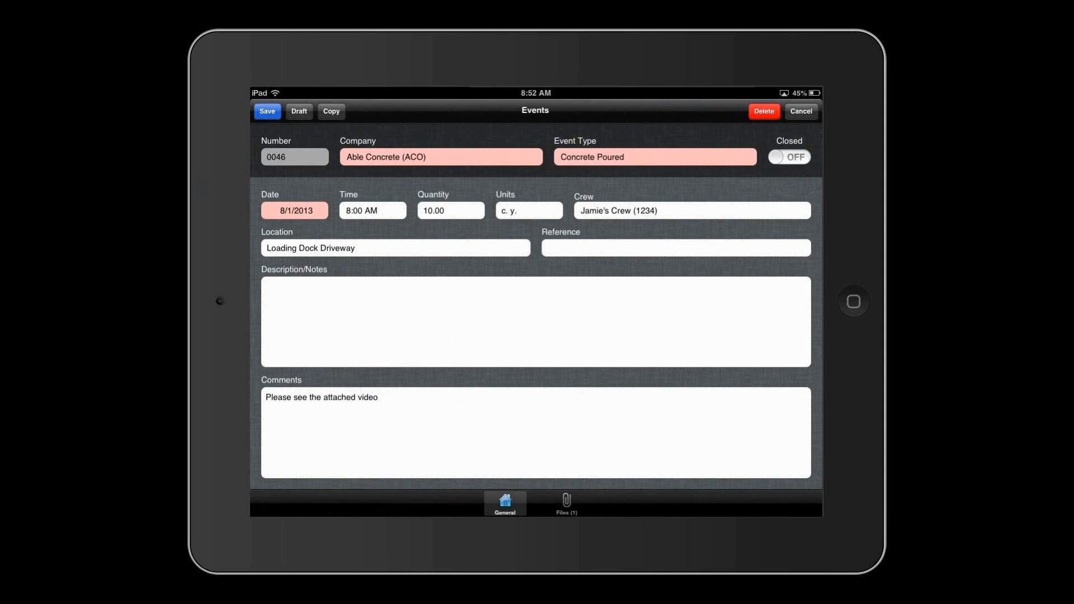
left_click(567, 504)
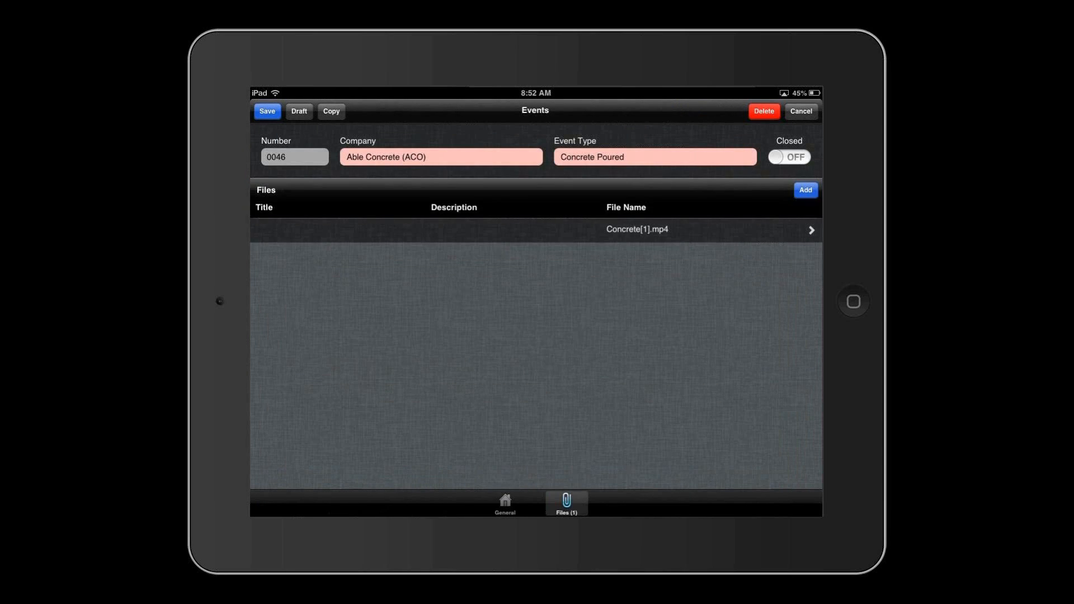
left_click(638, 230)
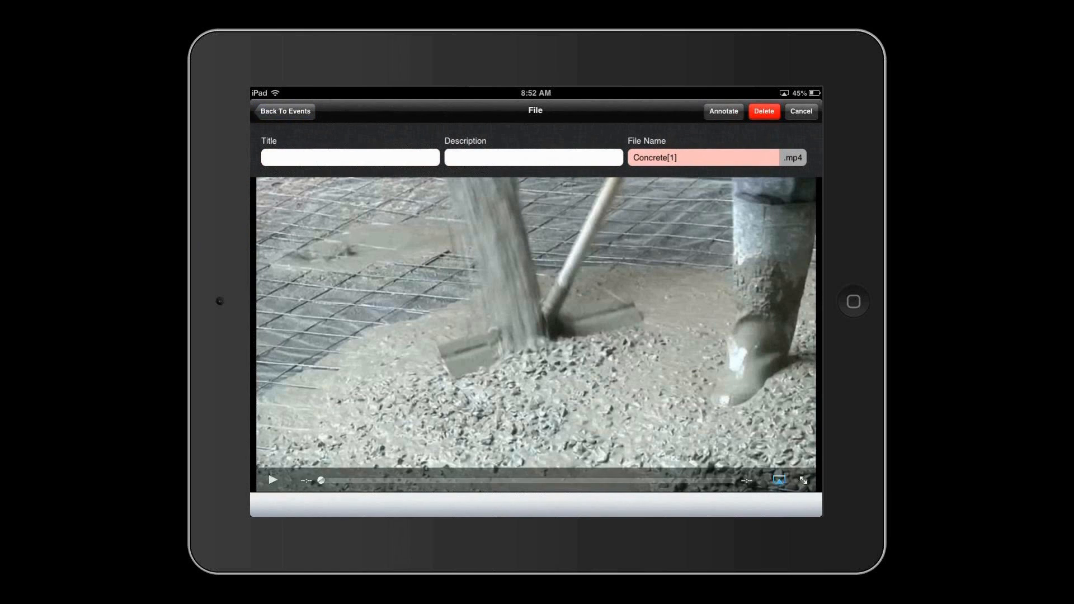
left_click(273, 480)
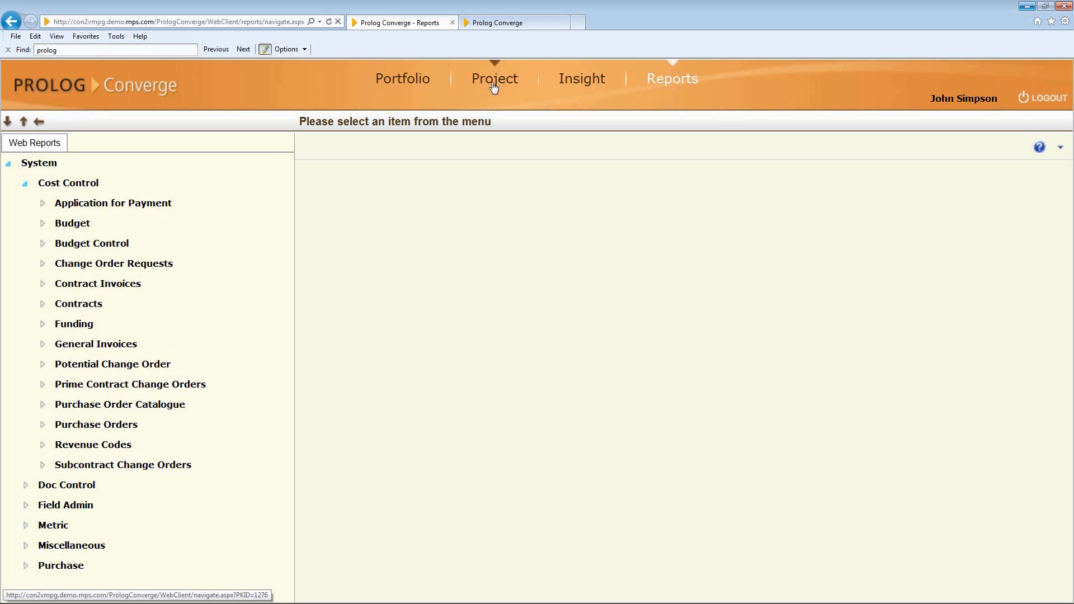
Switch to Prolog Converge, open issue 010 from the project's list of all issues, and show its linked records.
left_click(492, 80)
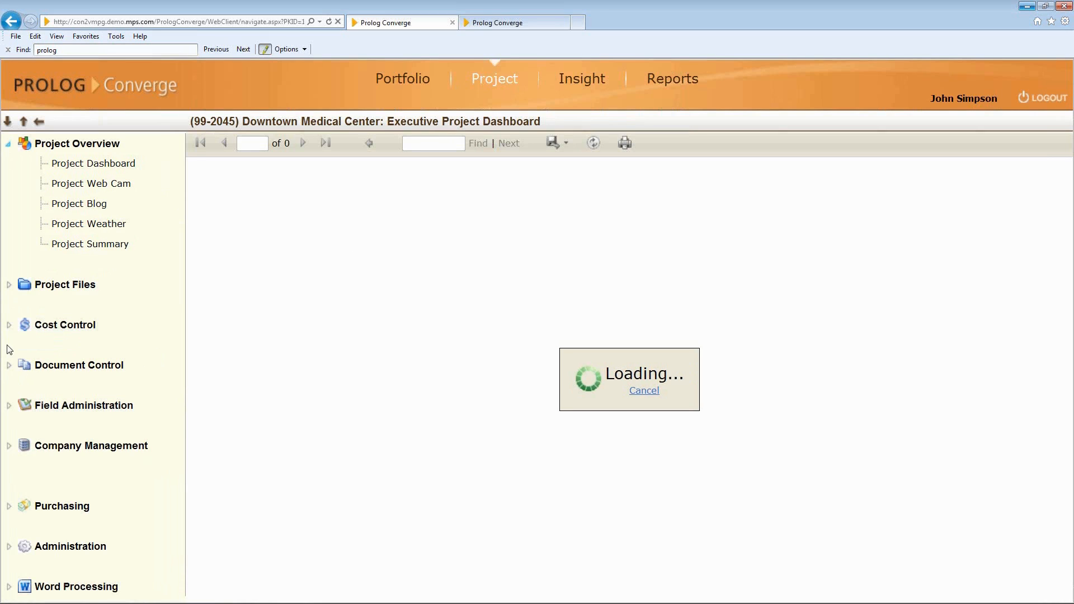
left_click(9, 366)
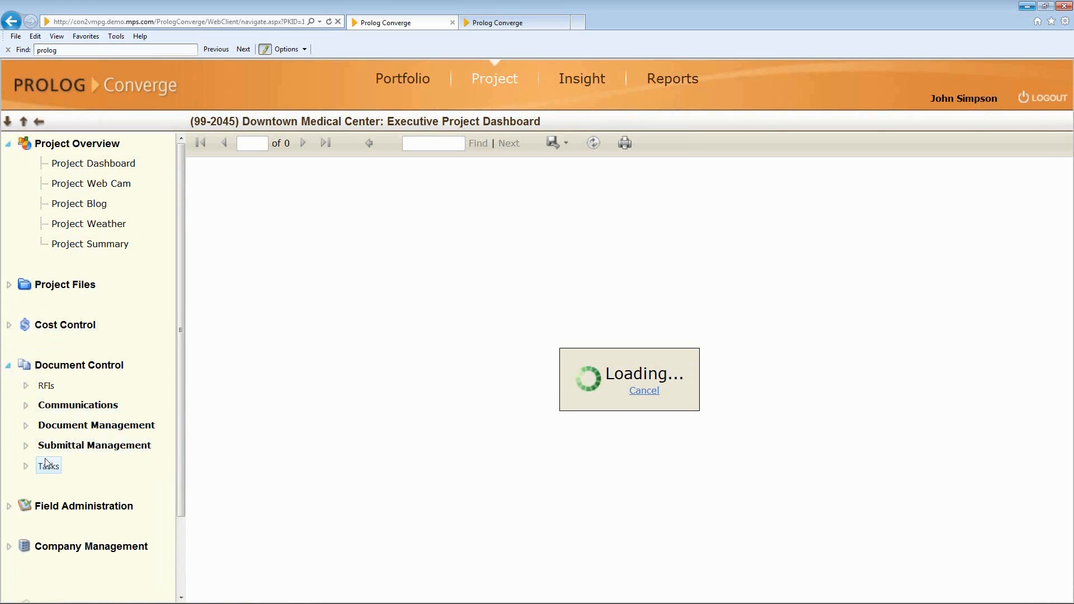
left_click(26, 406)
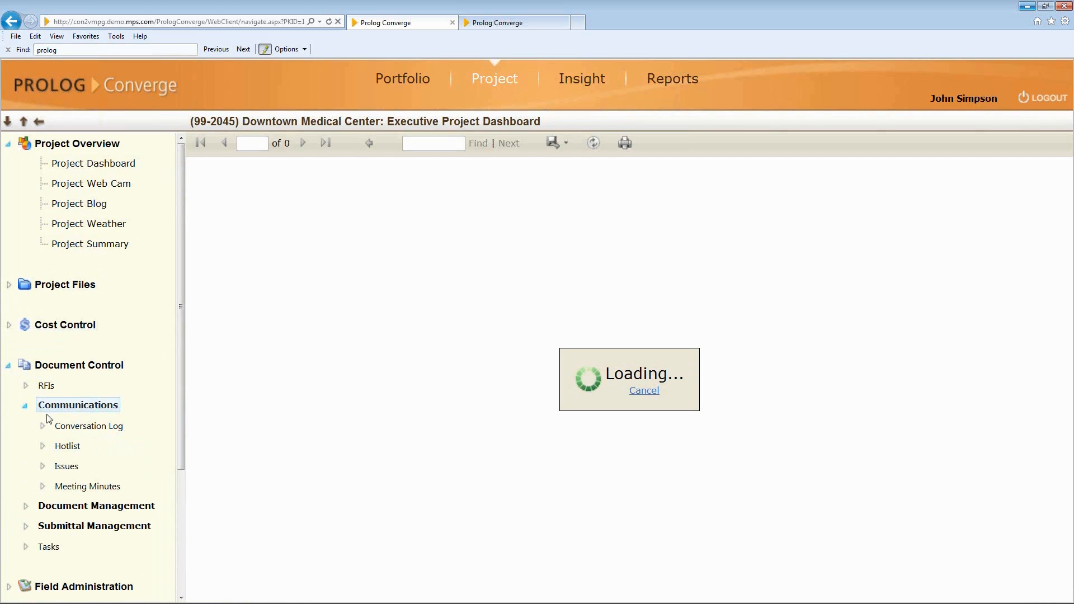
left_click(66, 466)
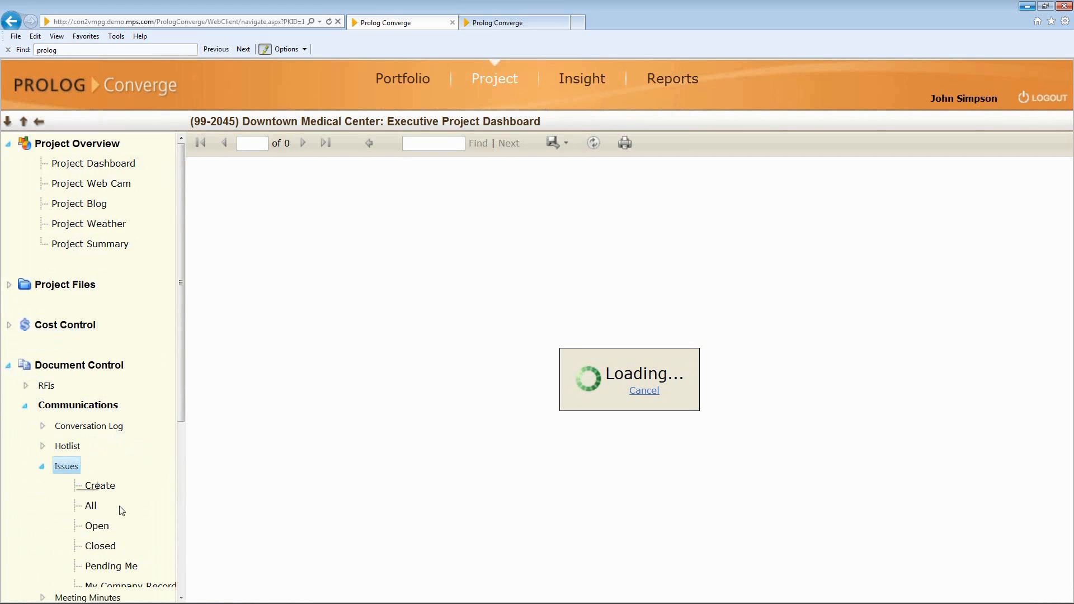
left_click(91, 505)
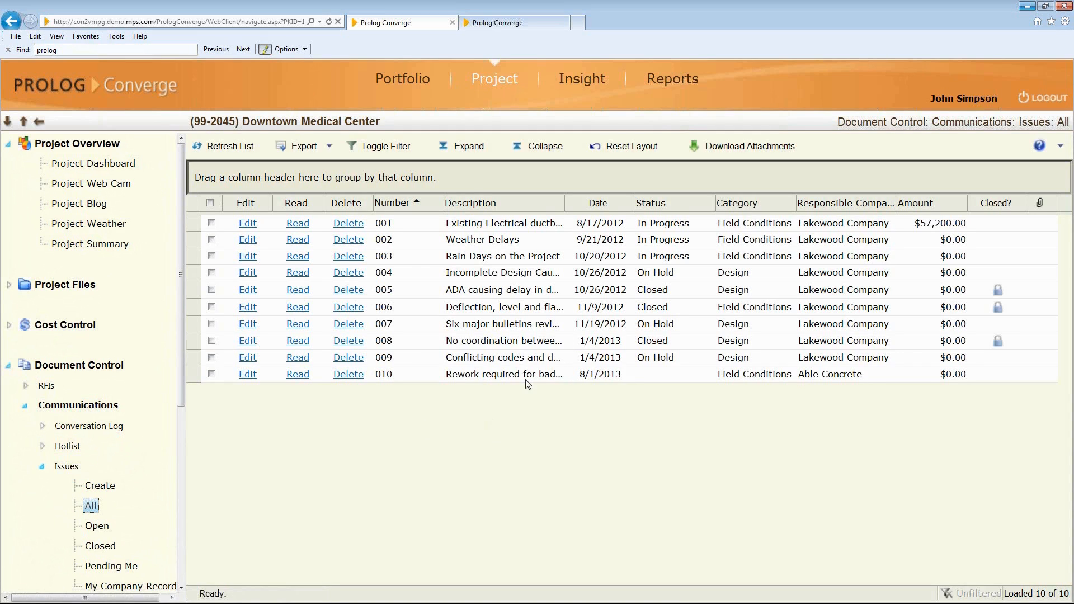
left_click(244, 377)
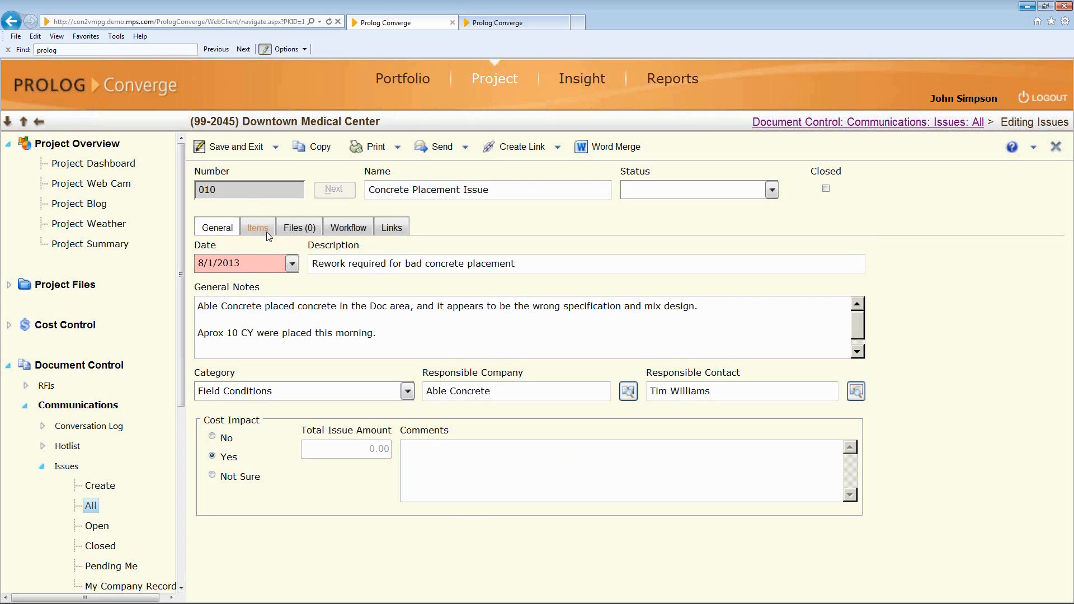
left_click(390, 227)
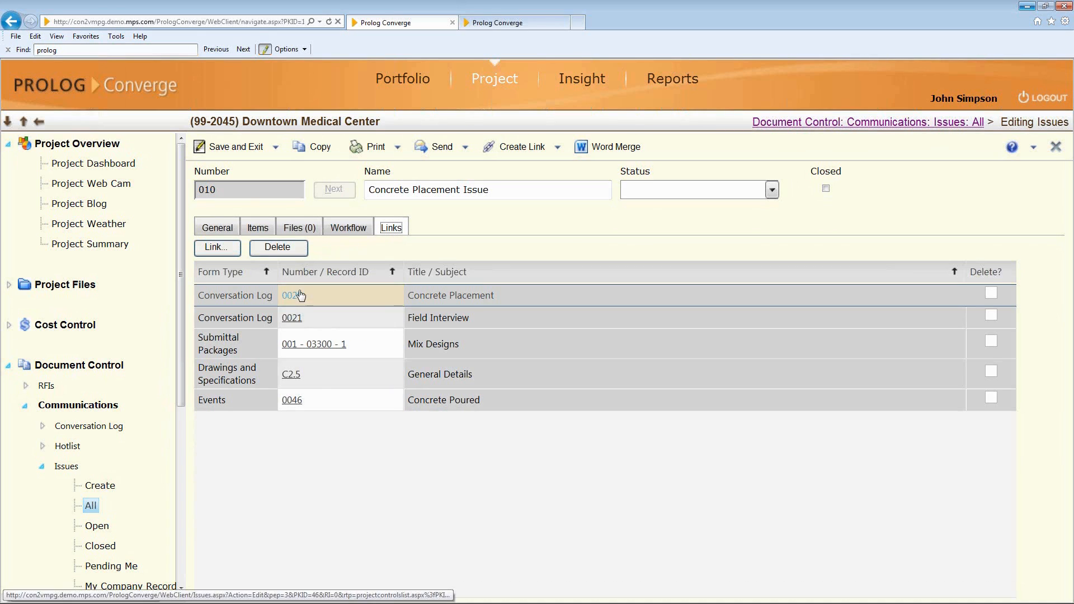
Review the linked Concrete Poured event 0046 and its attached files, then close the record without saving.
left_click(294, 402)
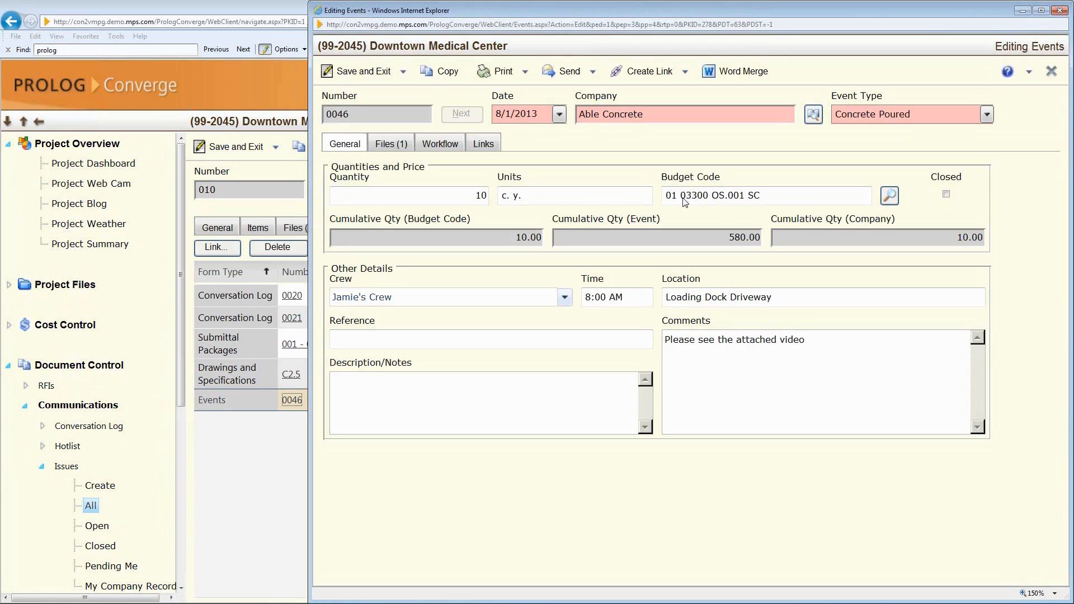
left_click(399, 145)
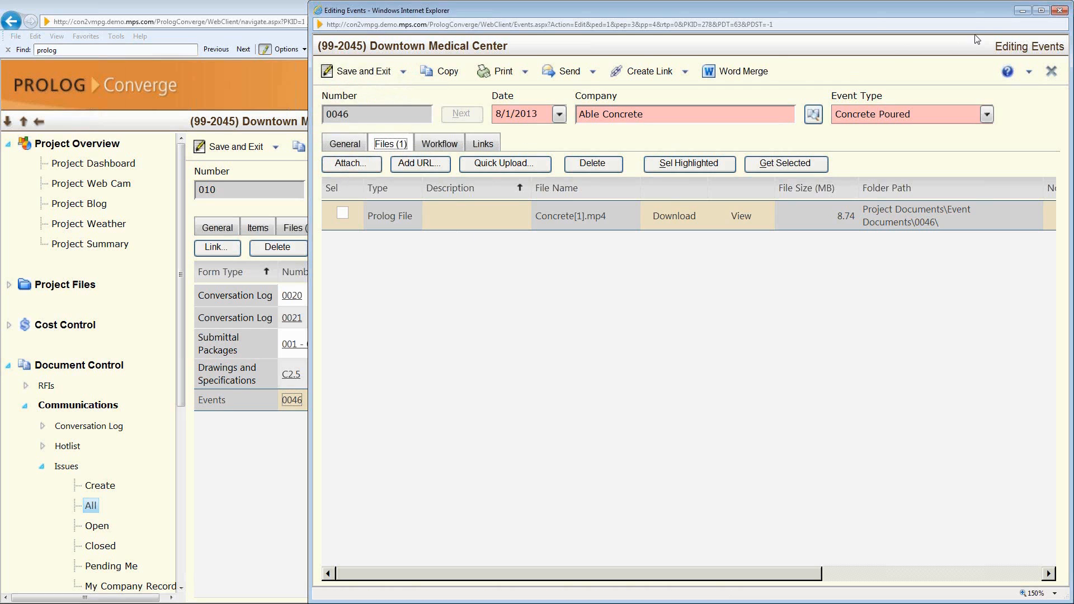
left_click(1065, 10)
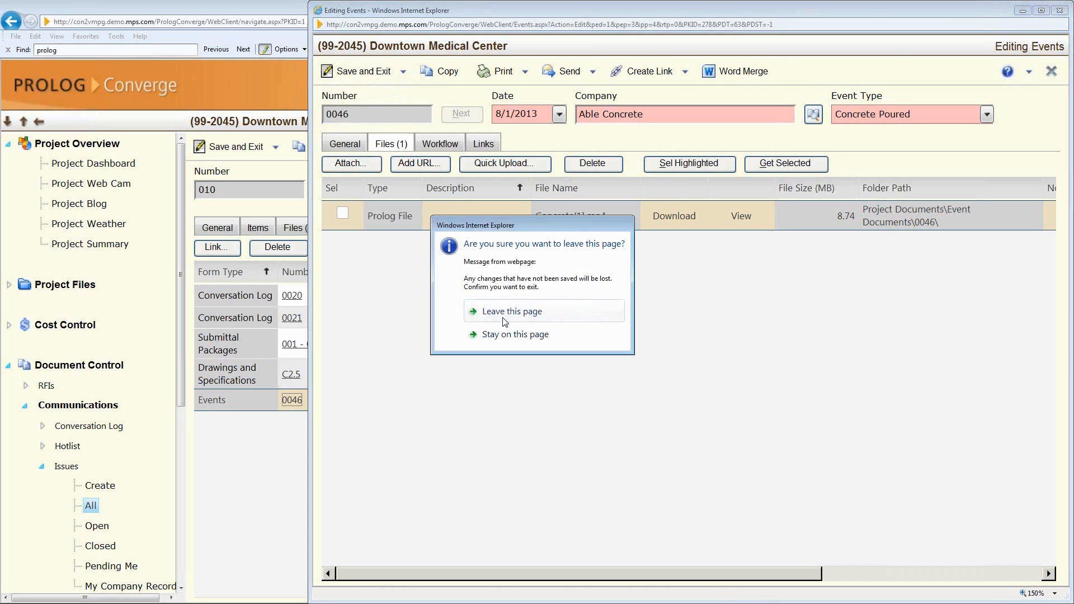
left_click(503, 321)
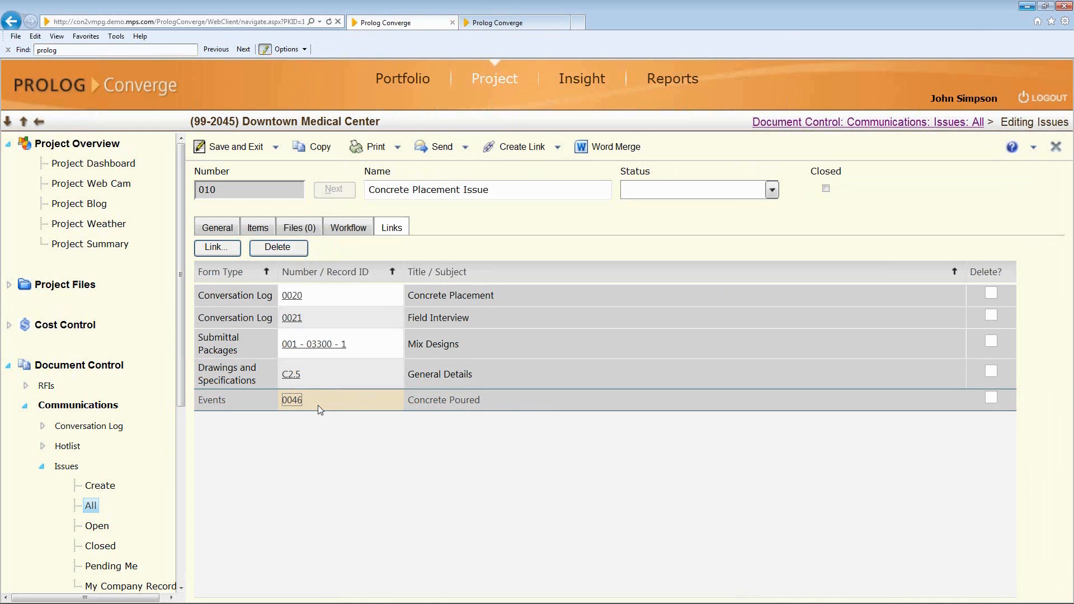
Review the linked Concrete Placement conversation log 0020 and close it without saving.
left_click(291, 297)
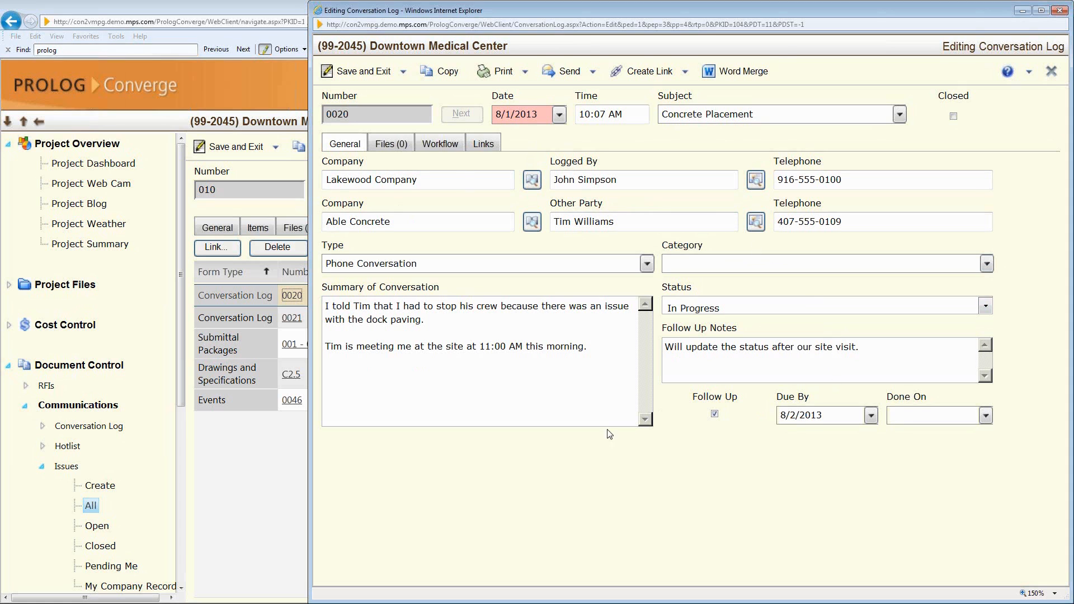
left_click(1057, 14)
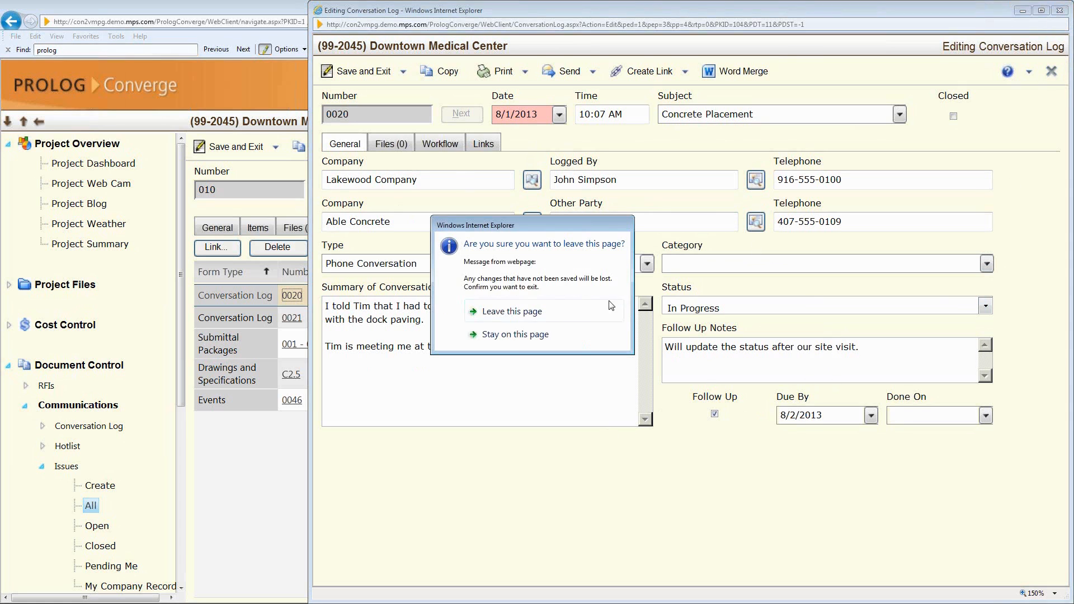
left_click(486, 310)
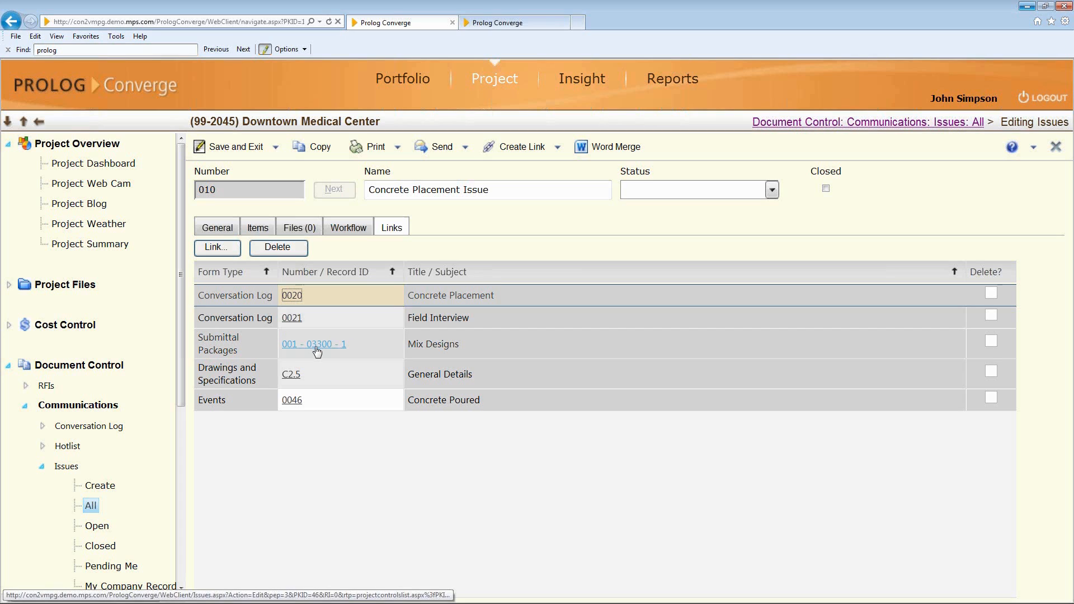
View the General Details.gif file attached to linked drawing C2.5, then close the image and the drawing record without saving.
left_click(294, 376)
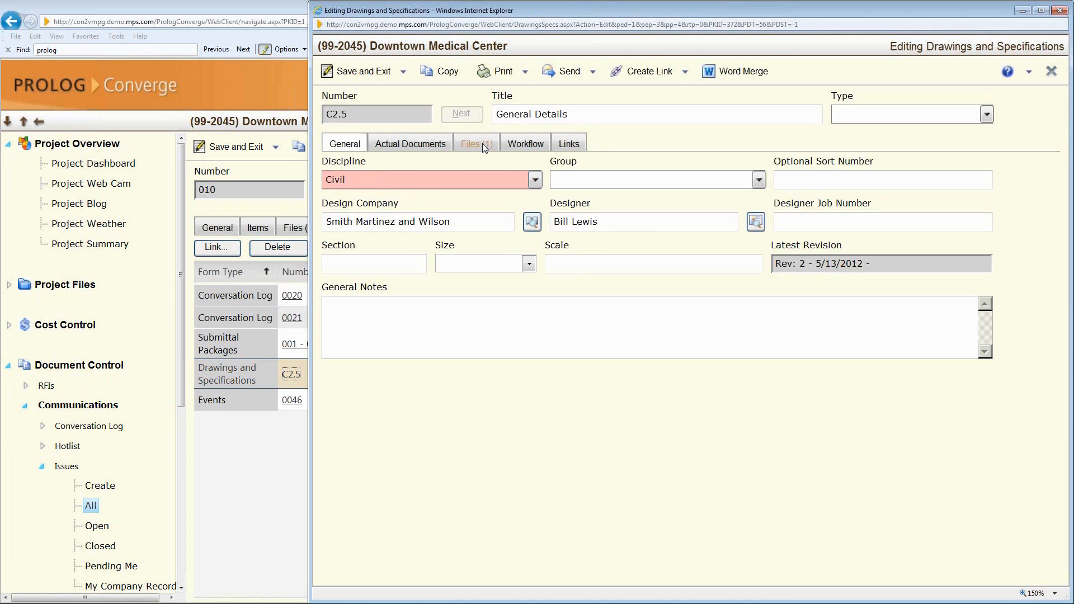
left_click(483, 145)
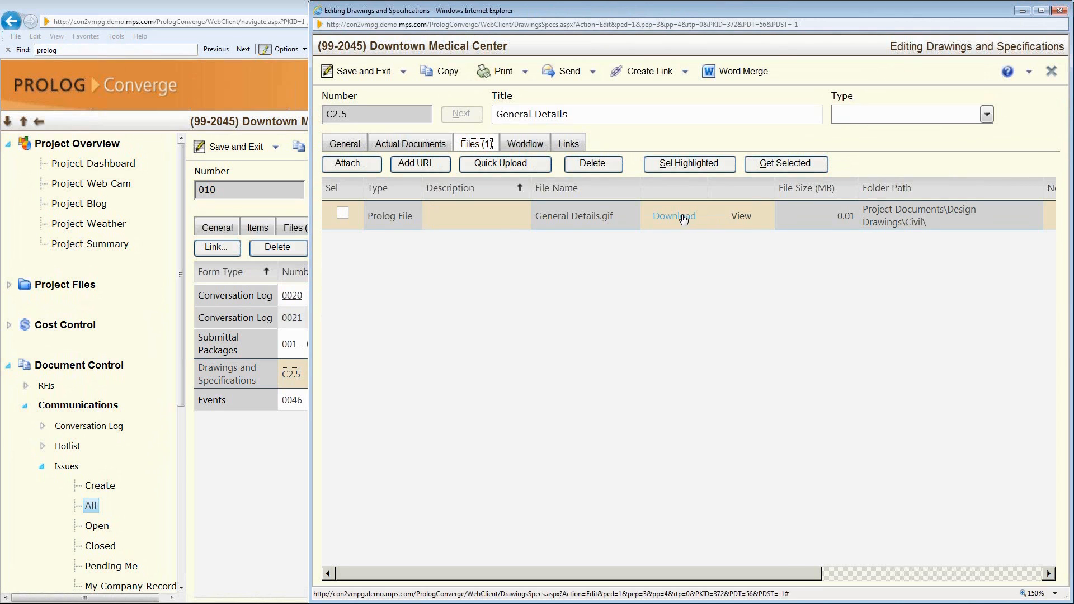
left_click(746, 218)
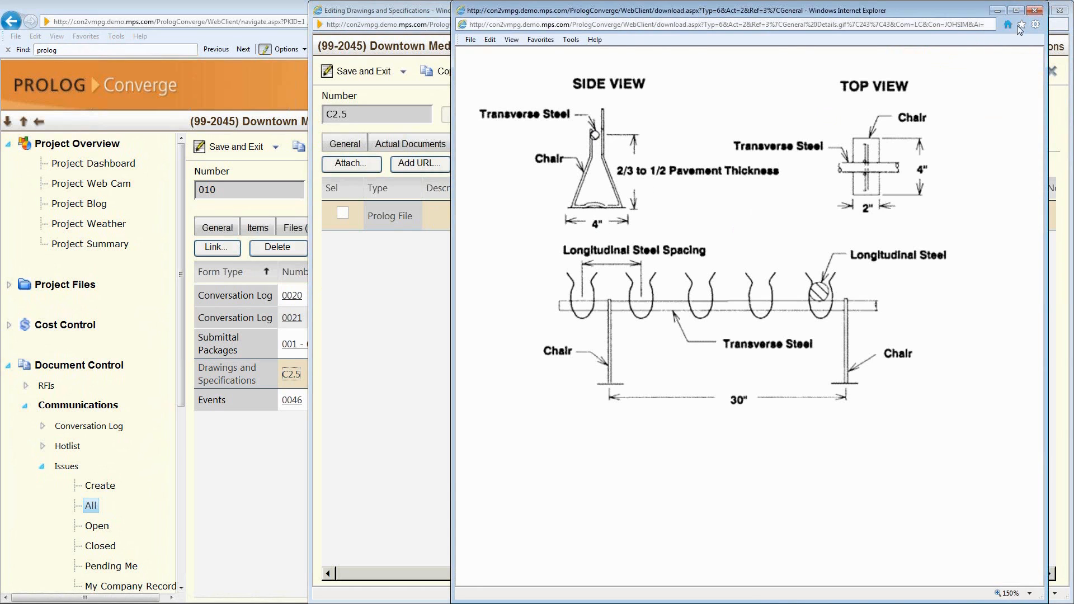
left_click(1035, 15)
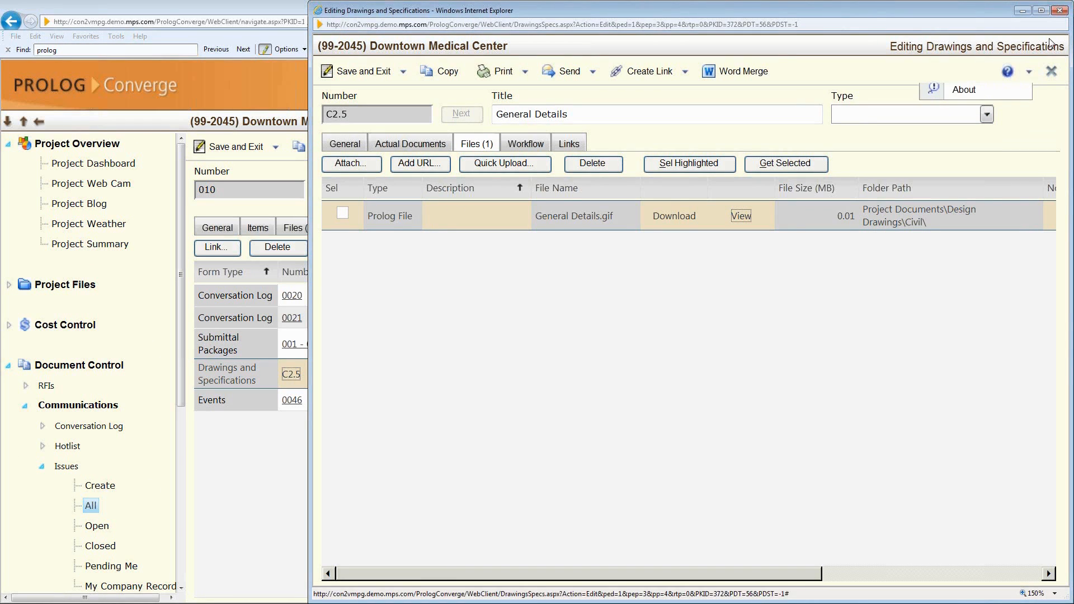
left_click(1059, 10)
left_click(546, 310)
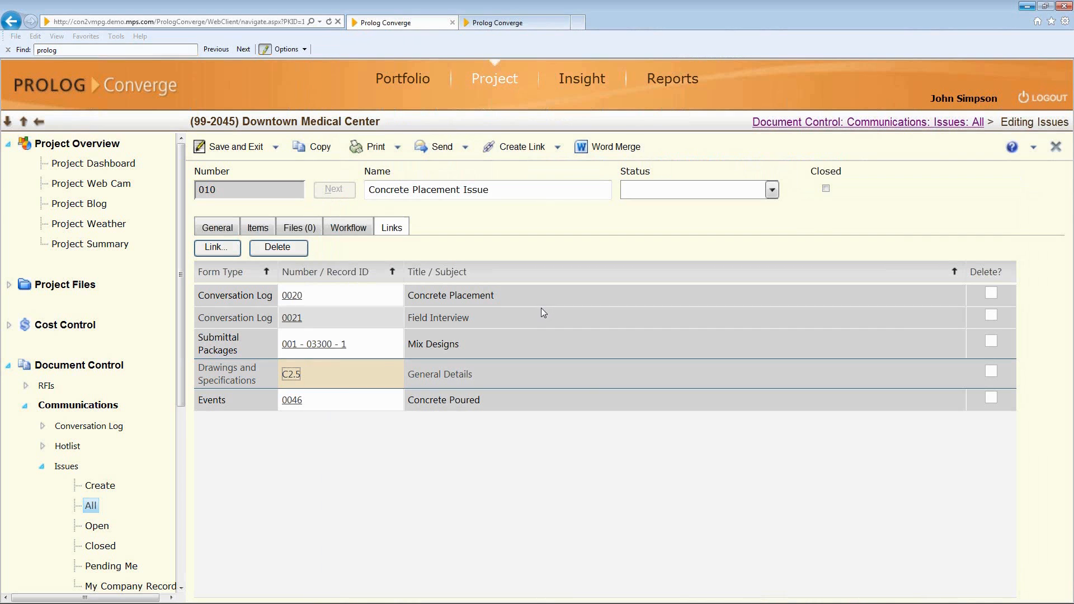
Read through the concrete specifications PDF attached to the linked Mix Designs submittal package, then close the document and record without saving.
left_click(312, 347)
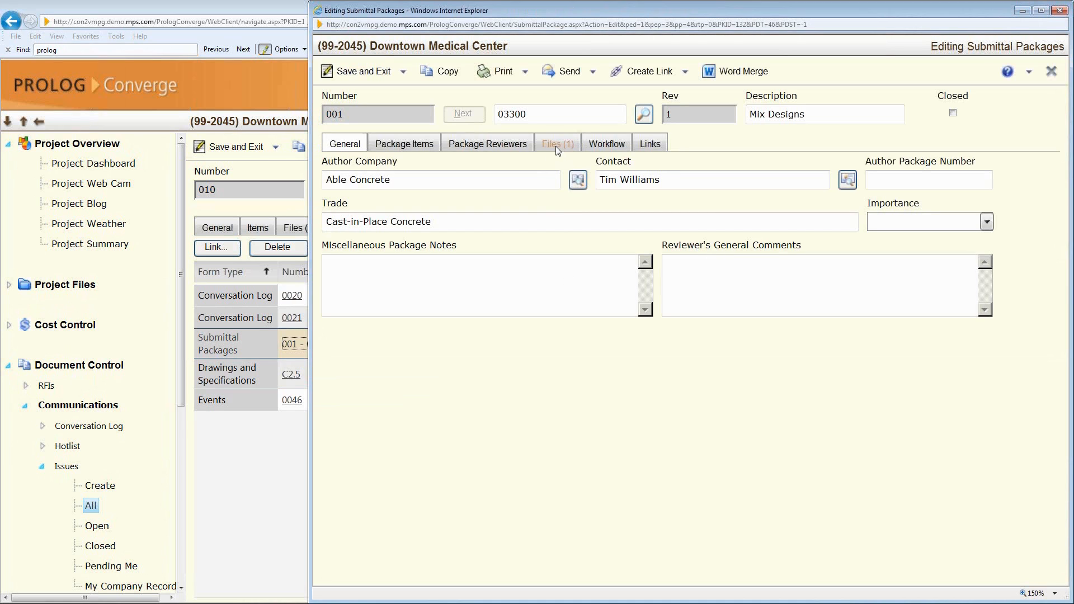
left_click(557, 145)
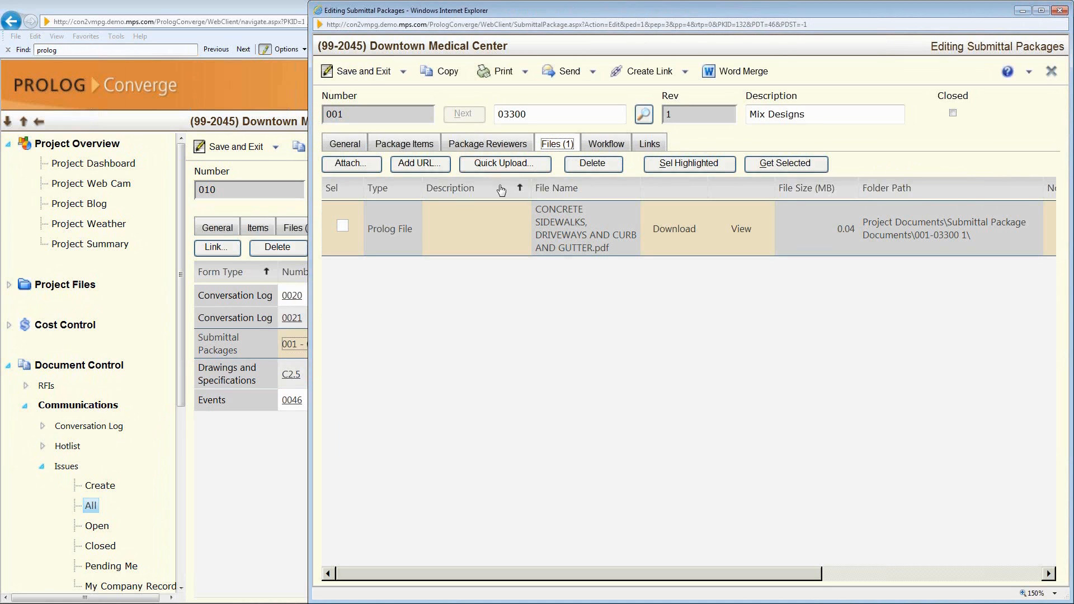
left_click(743, 231)
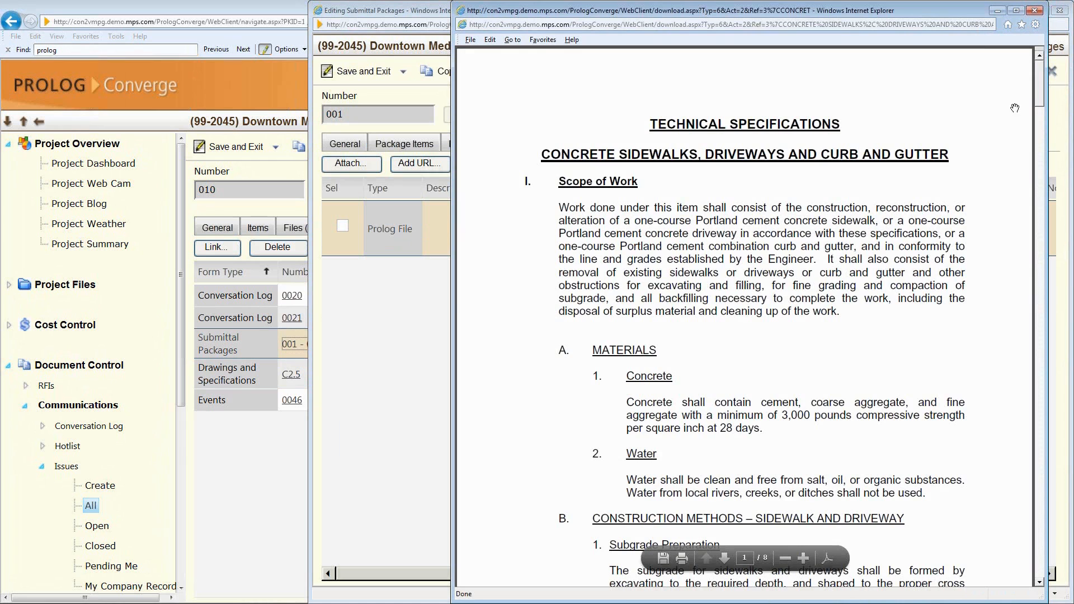
left_click_drag(1041, 97, 1034, 162)
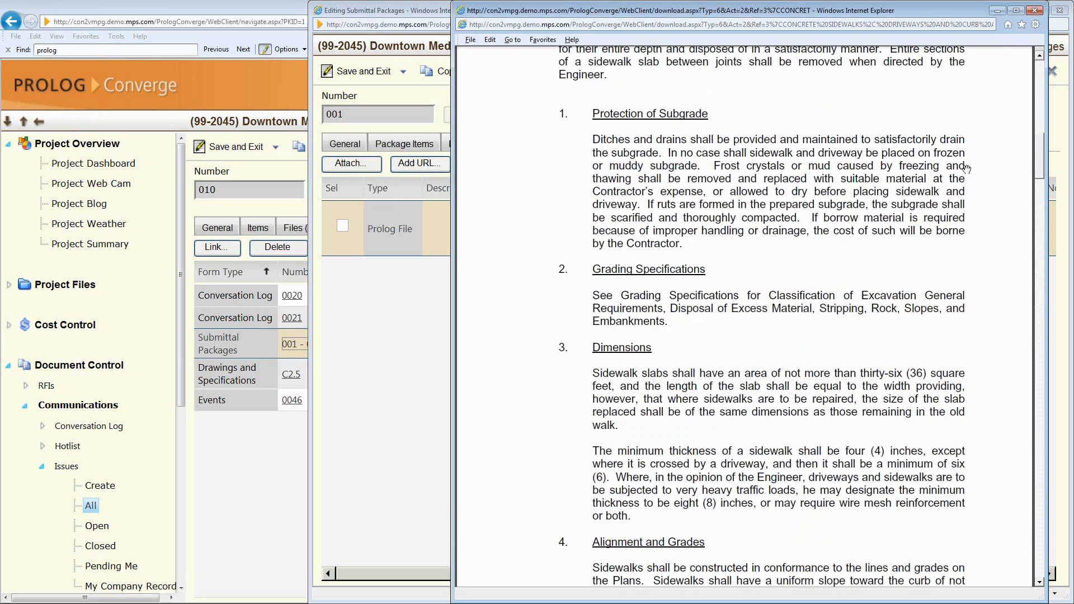
scroll(924, 180, "up", 2)
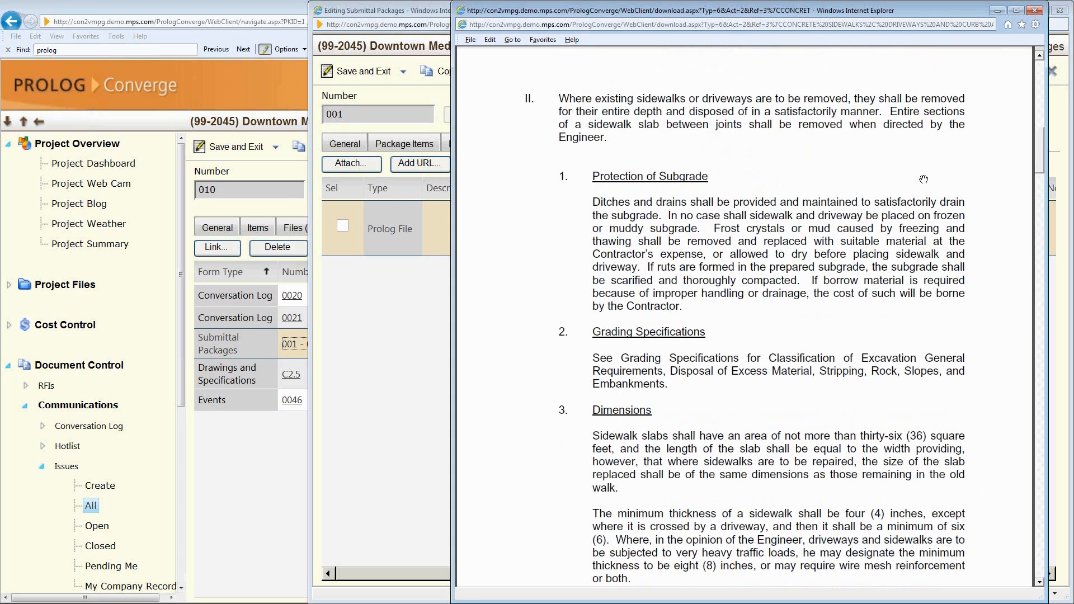
scroll(923, 179, "up", 10)
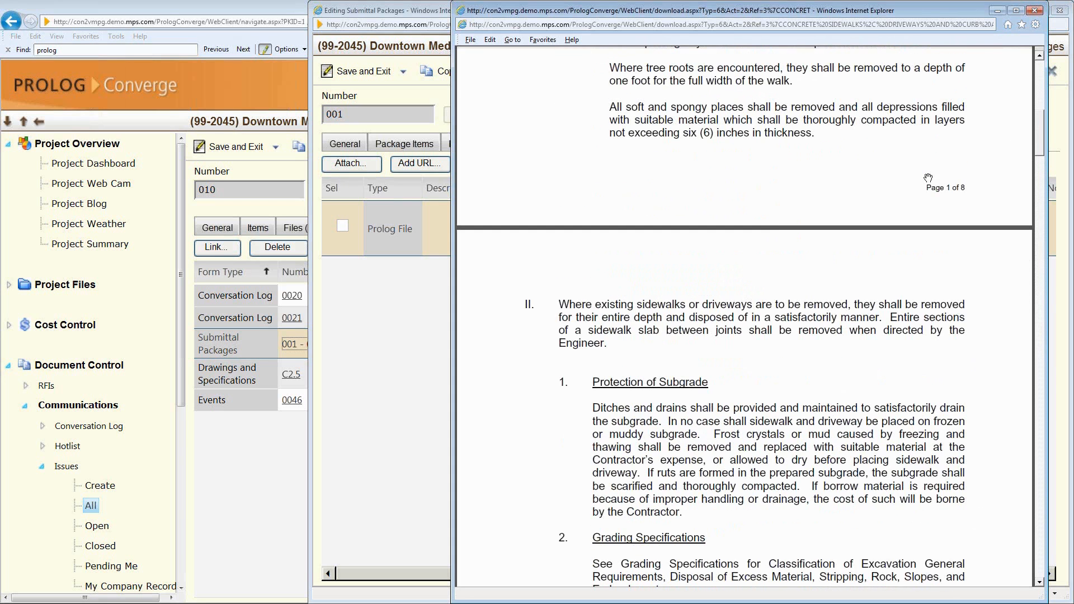
left_click(1036, 10)
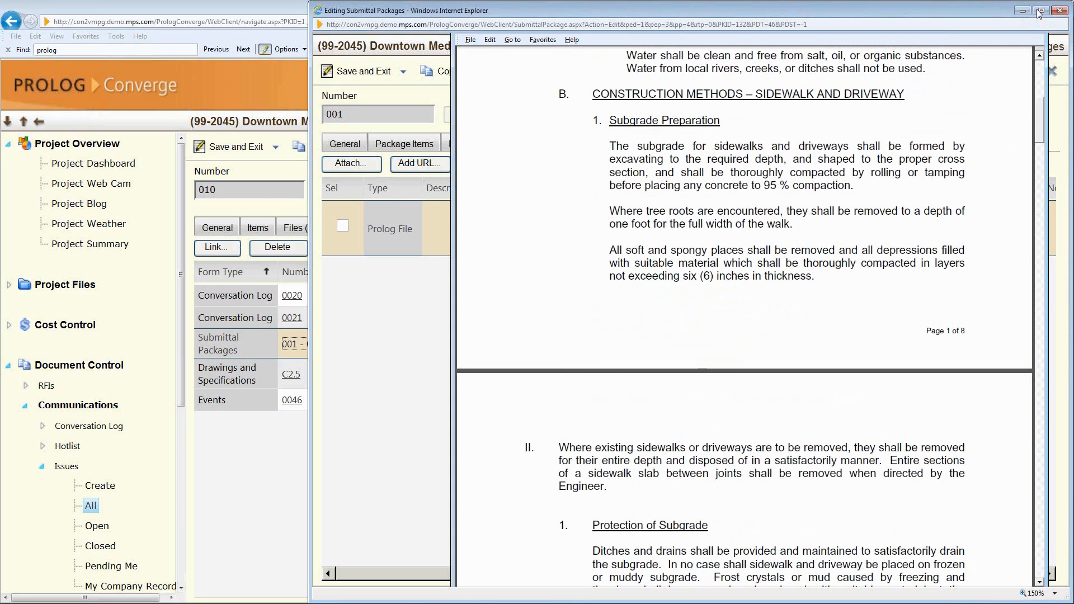
left_click(1060, 10)
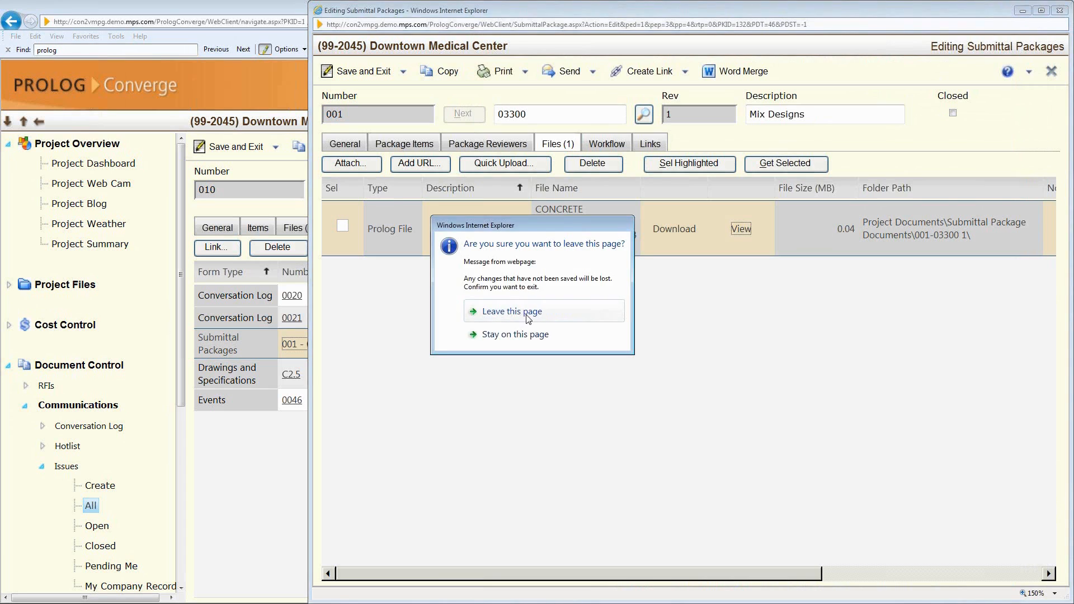
left_click(526, 315)
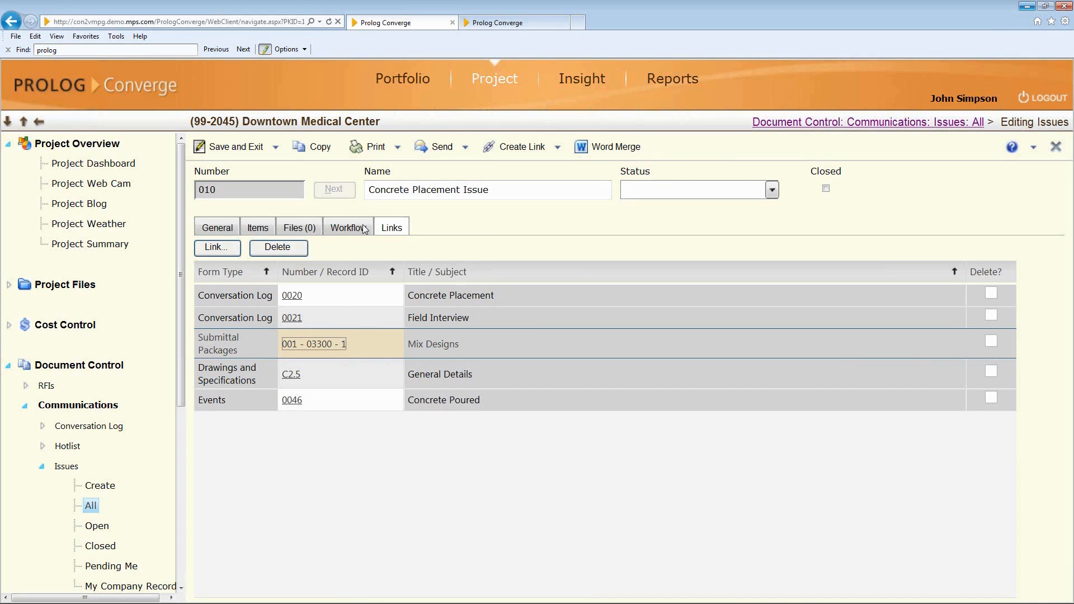
Link the submittal packages Footing Rebar (001 - 03210 - 0) and Mix Designs (001 - 03300 - 0) to the Concrete Placement Issue.
left_click(218, 247)
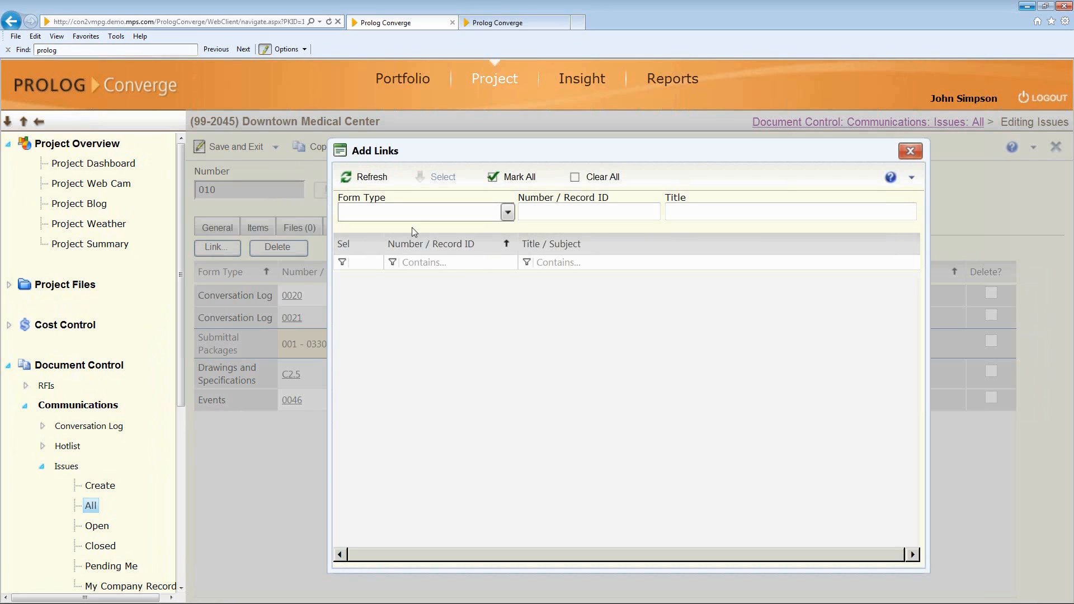
left_click(506, 214)
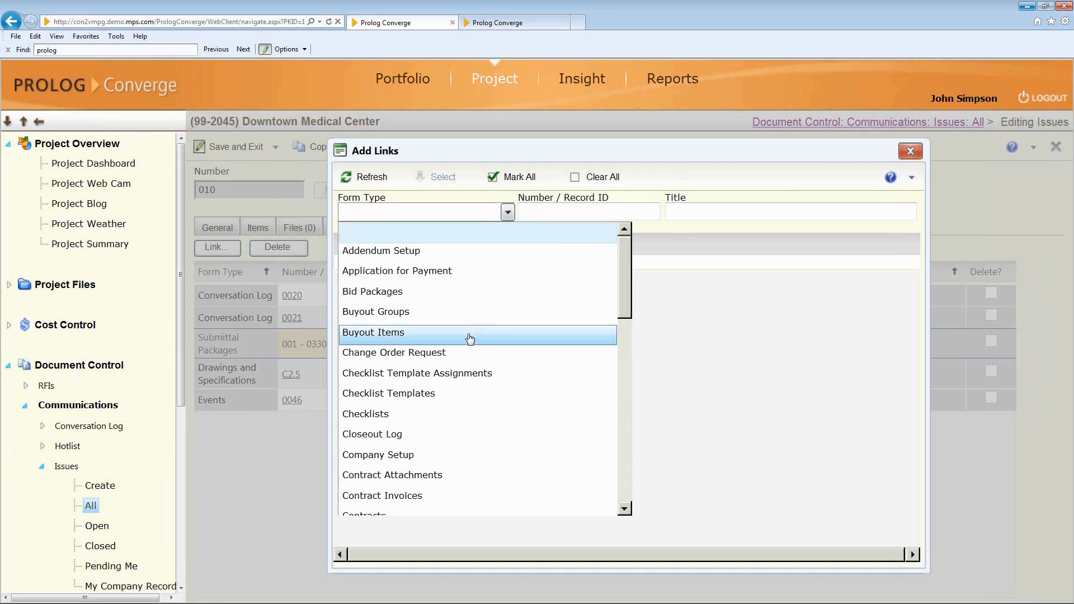
scroll(464, 358, "down", 2)
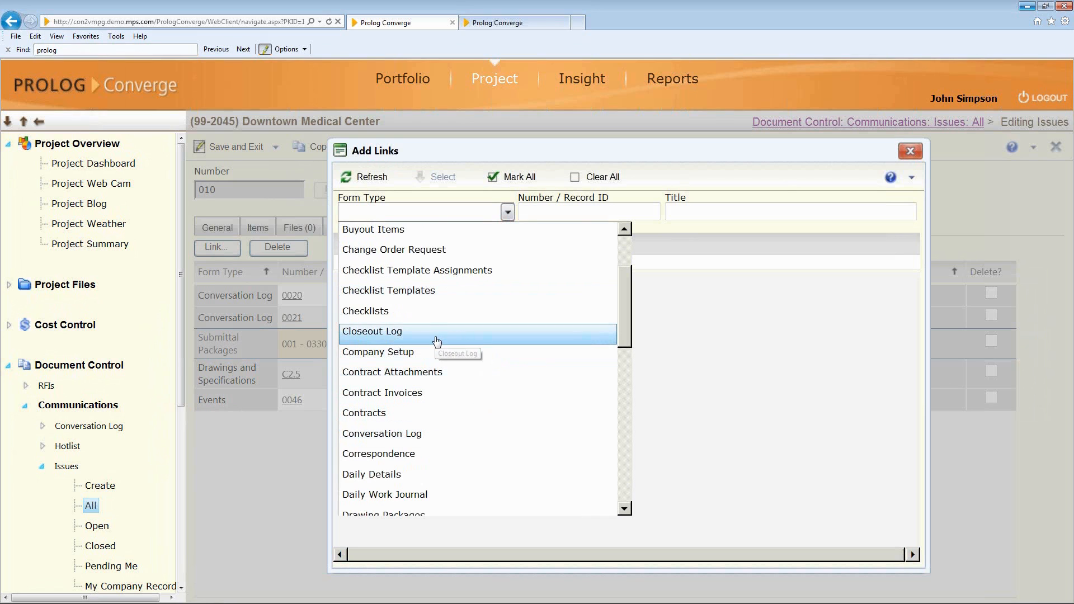
scroll(437, 341, "up", 1)
scroll(437, 341, "down", 6)
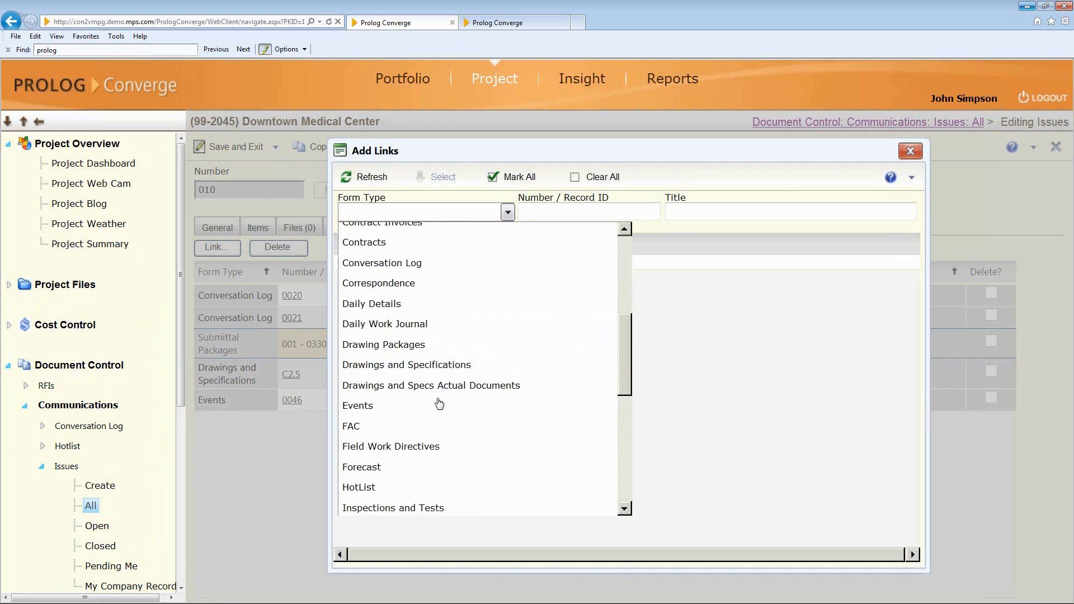
scroll(442, 398, "down", 3)
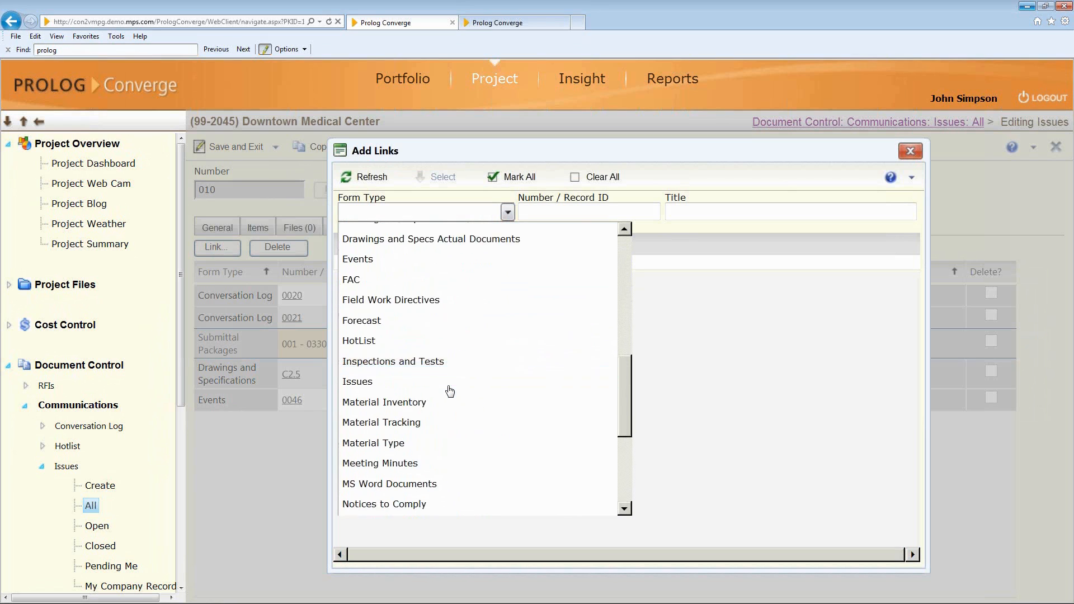
scroll(450, 392, "down", 3)
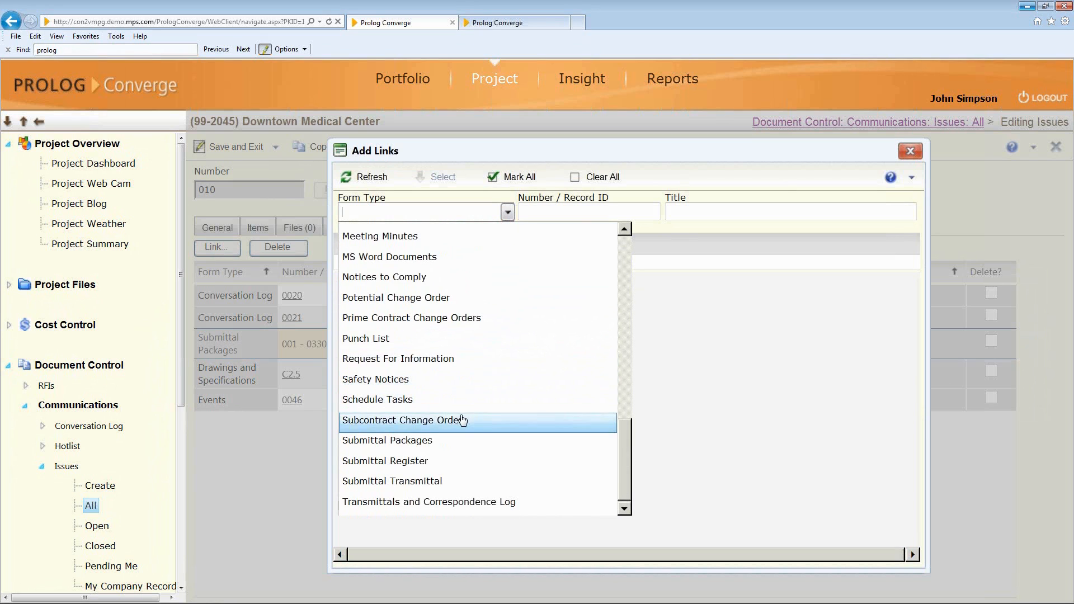
left_click(459, 446)
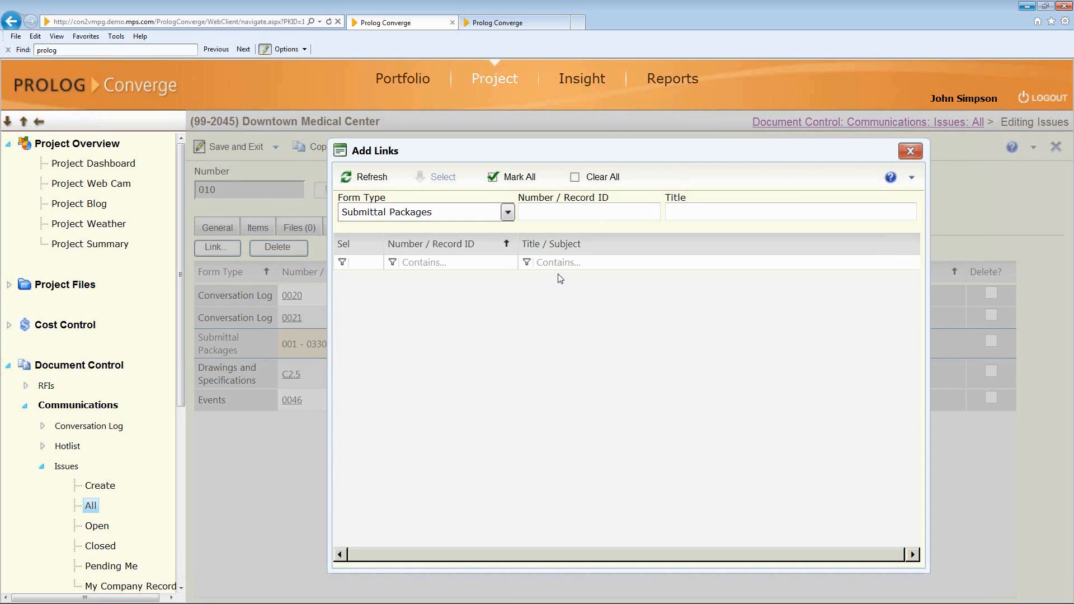
left_click(385, 178)
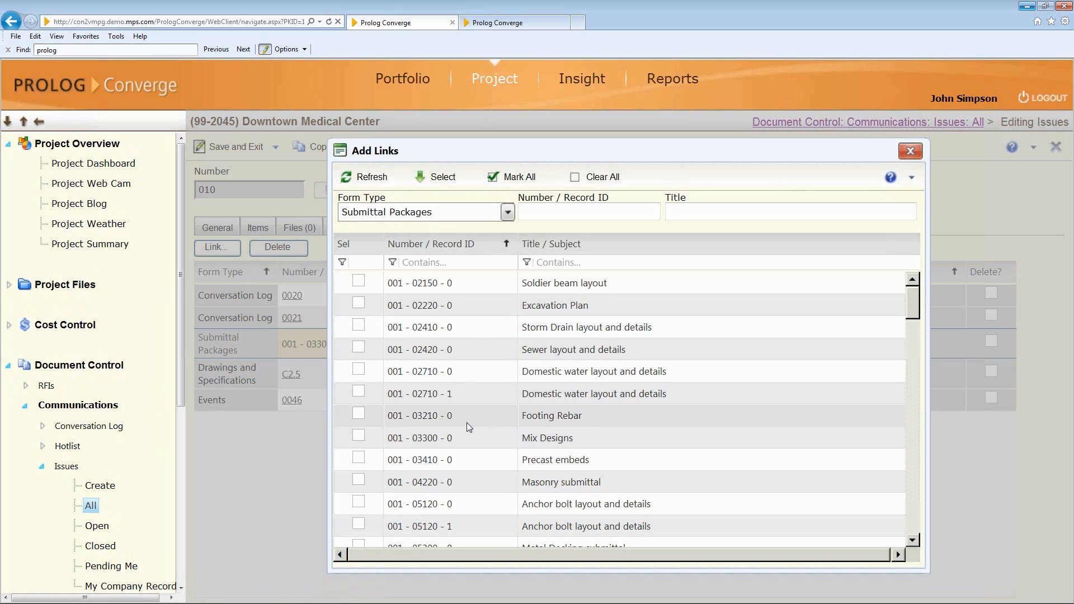
left_click(359, 414)
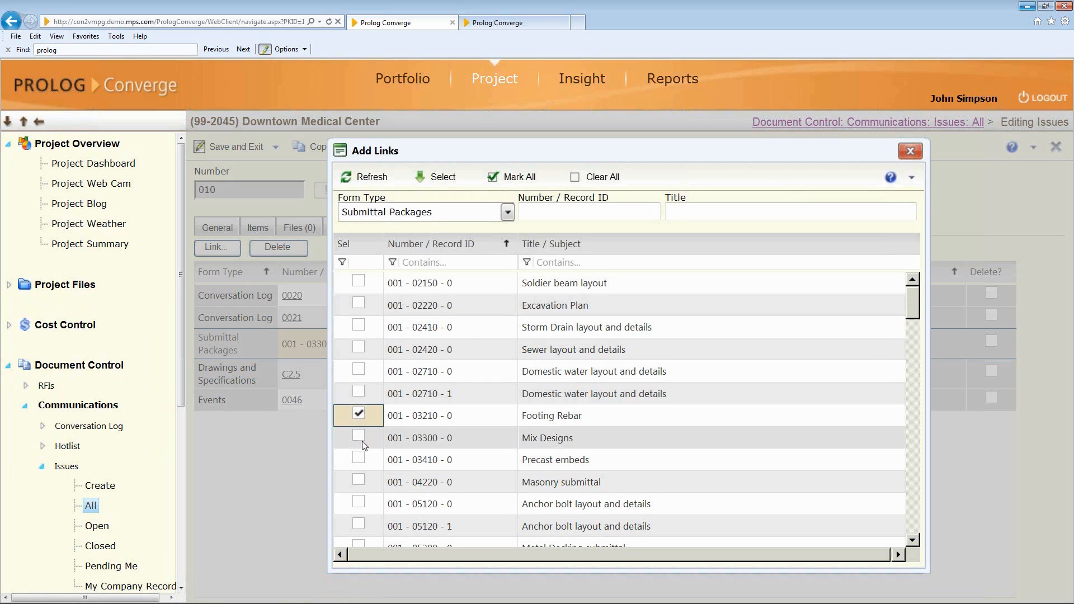
left_click(359, 436)
left_click(454, 177)
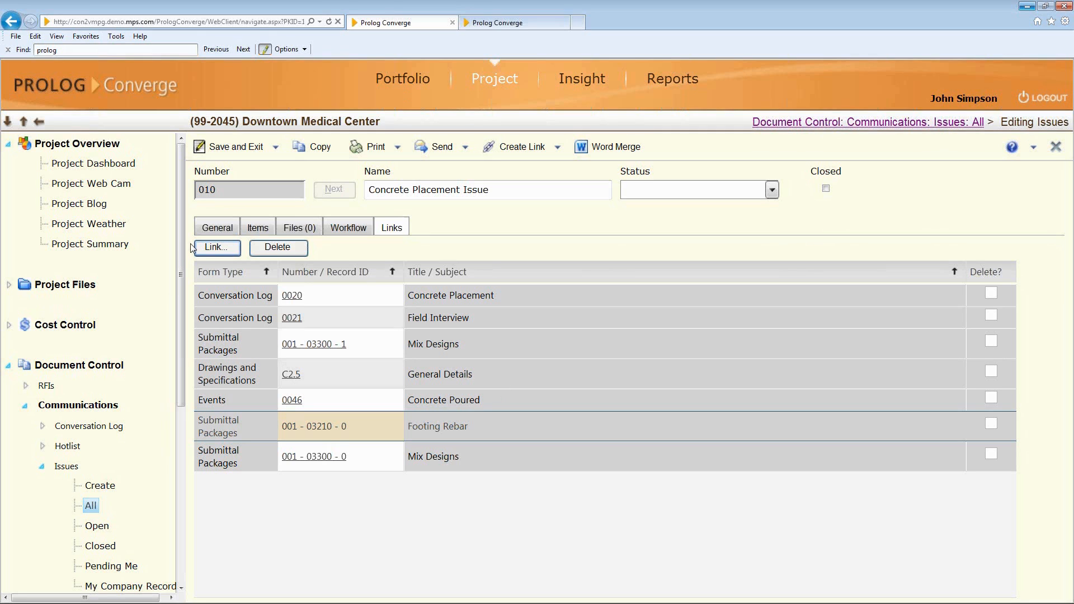
Review the issue's cost items and the files attached to the Demo Existing Concrete item, then close the file list without saving.
left_click(257, 230)
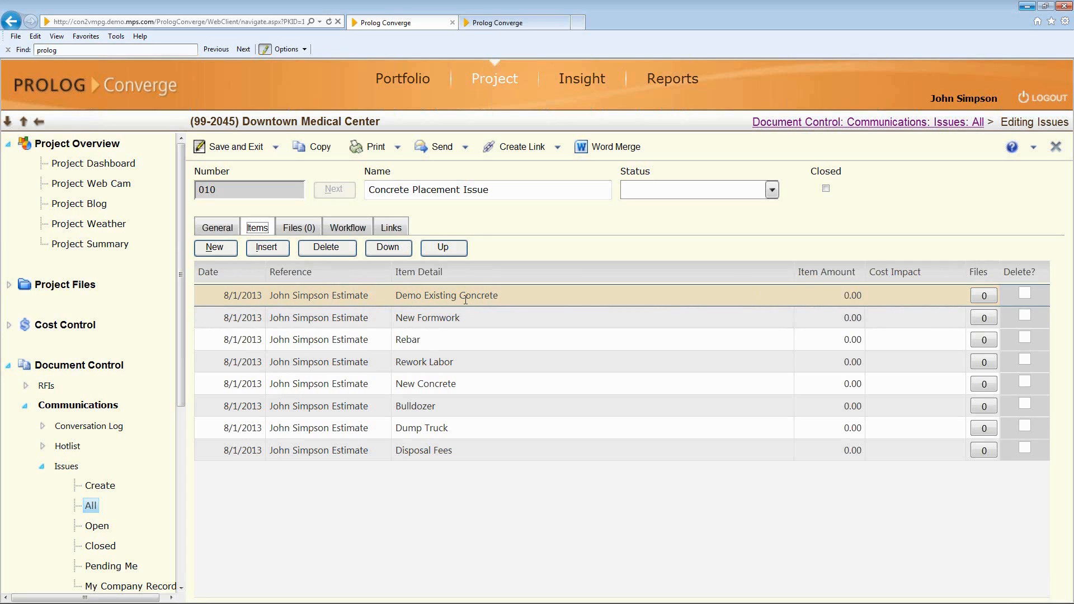
left_click(827, 294)
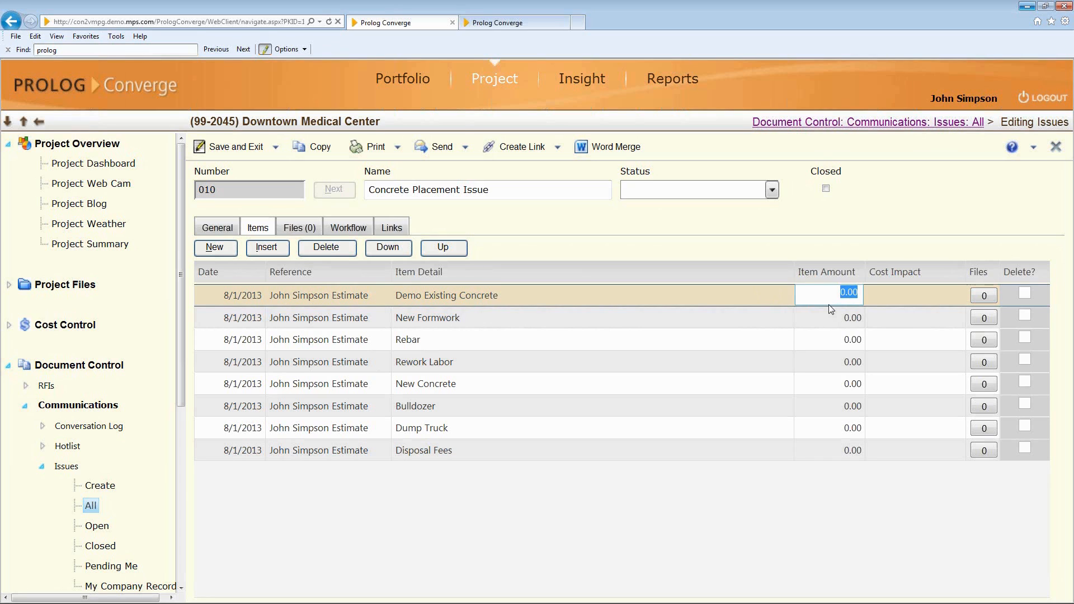
left_click(984, 297)
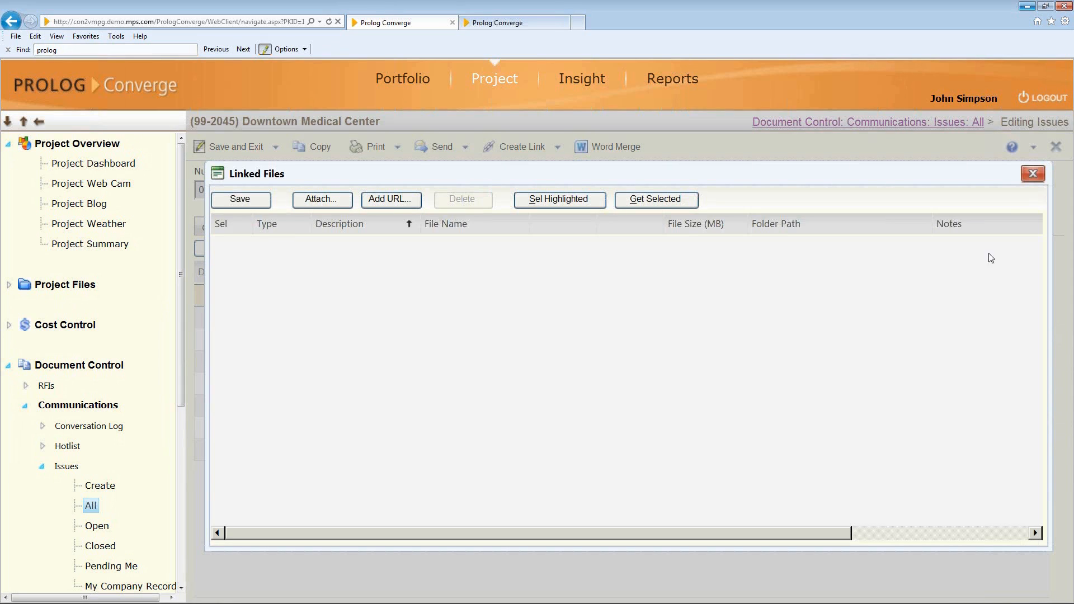
left_click(1034, 176)
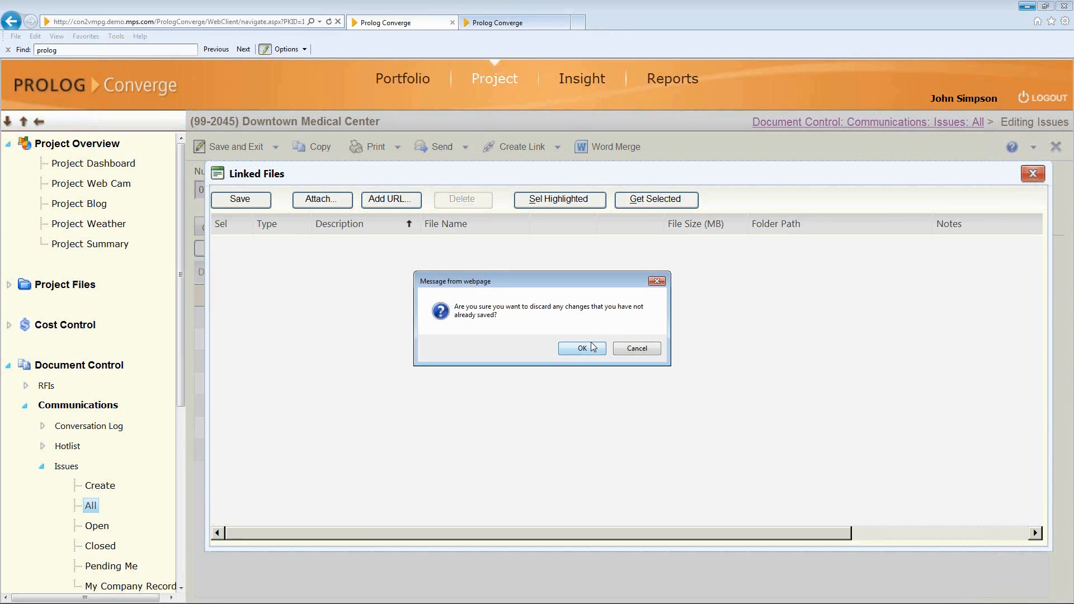
left_click(591, 349)
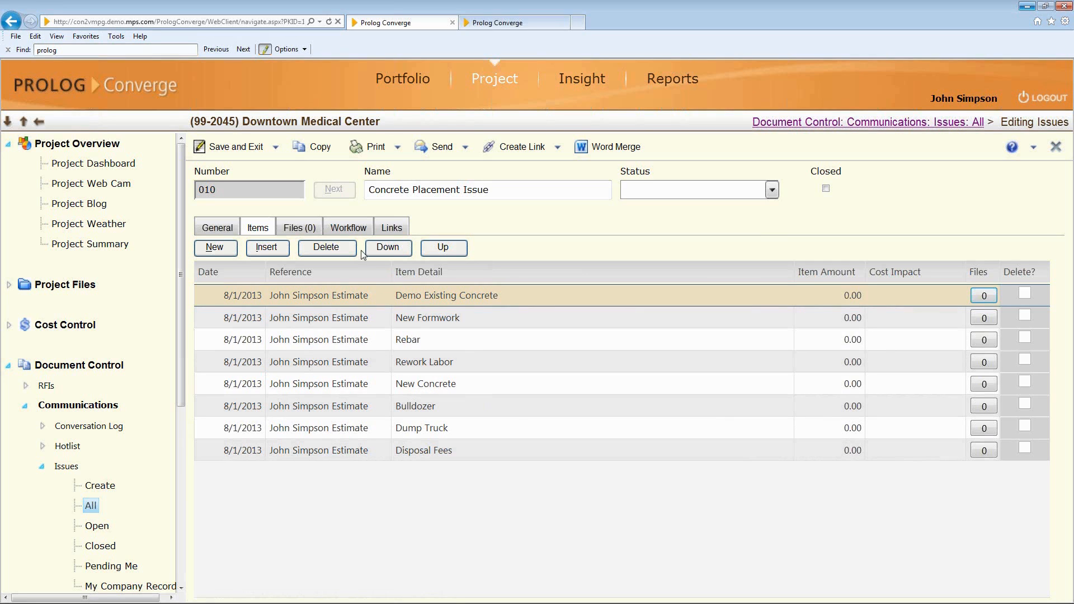
Review the issue's workflow approvers in the grid and in the visual workflow diagram.
left_click(345, 229)
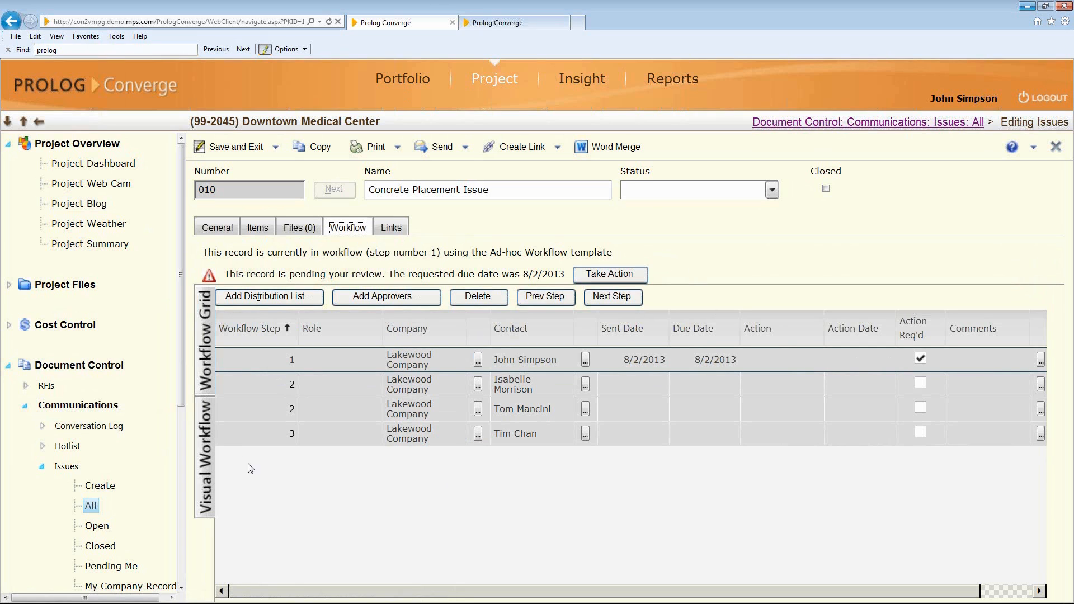
left_click(208, 445)
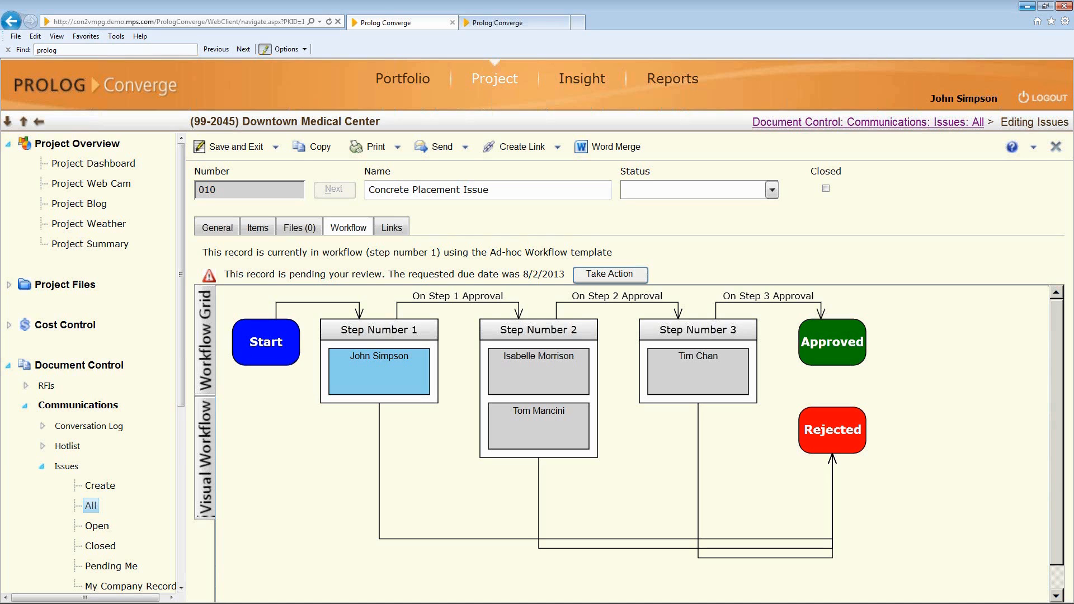
Switch to Outlook, view the Submittal Items Due and Workflow Pending Action notification e-mails, and return to the issue in Prolog Converge.
key("alt+Tab")
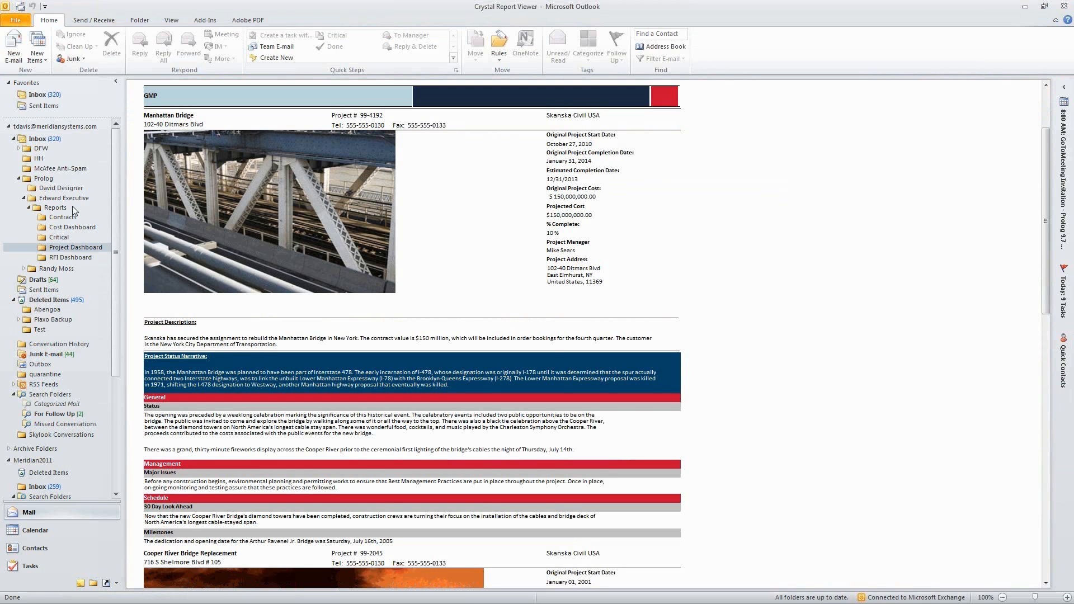
left_click(62, 270)
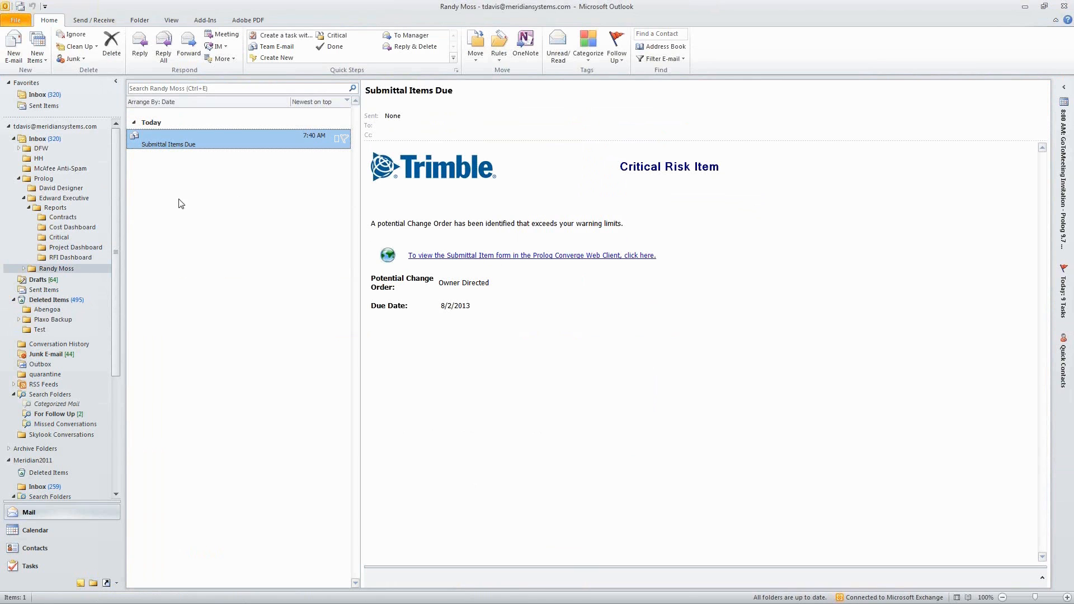
left_click(45, 179)
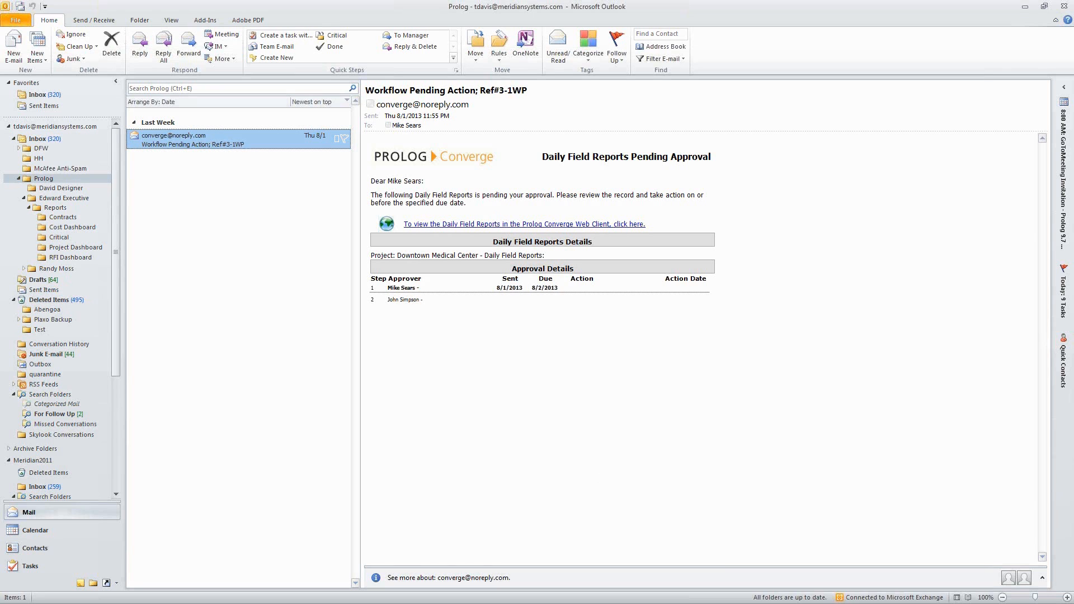
key("alt+Tab")
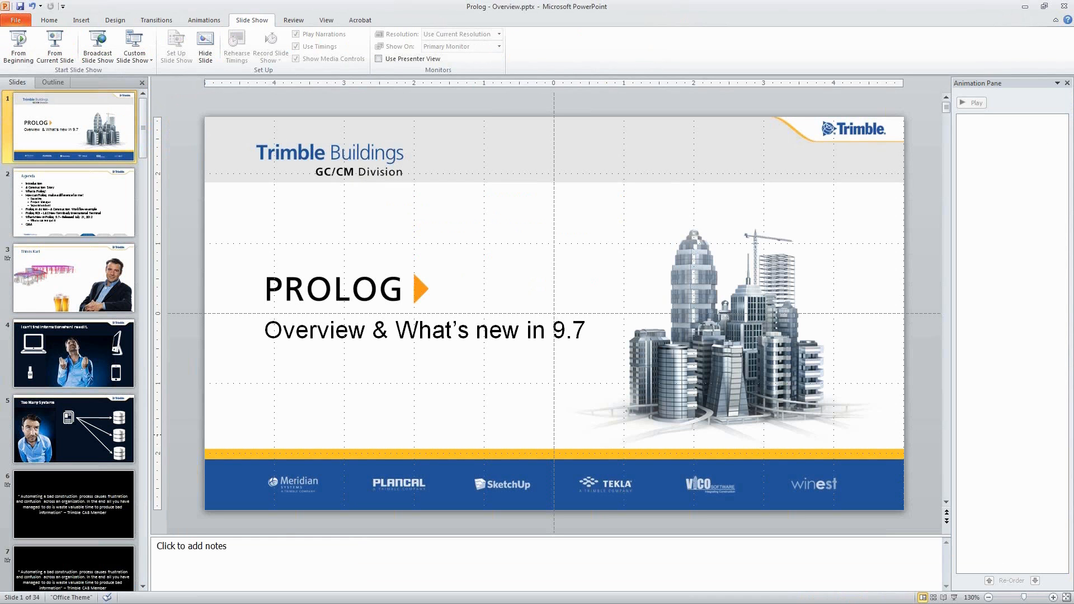
key("alt+Tab")
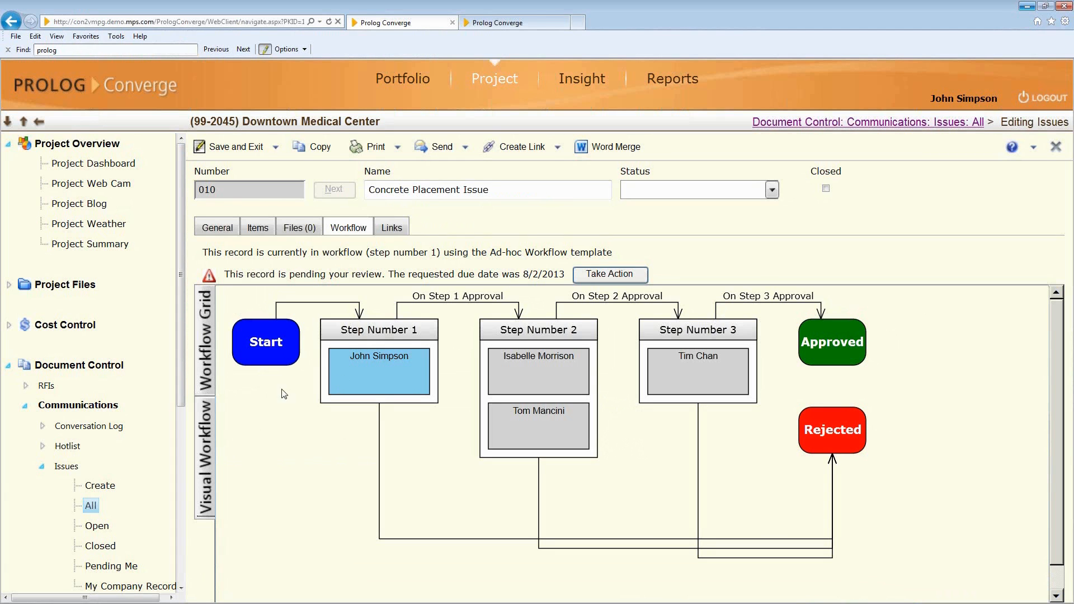
Collapse the Issues branch under Communications in the project navigation tree.
left_click(42, 466)
scroll(89, 420, "down", 3)
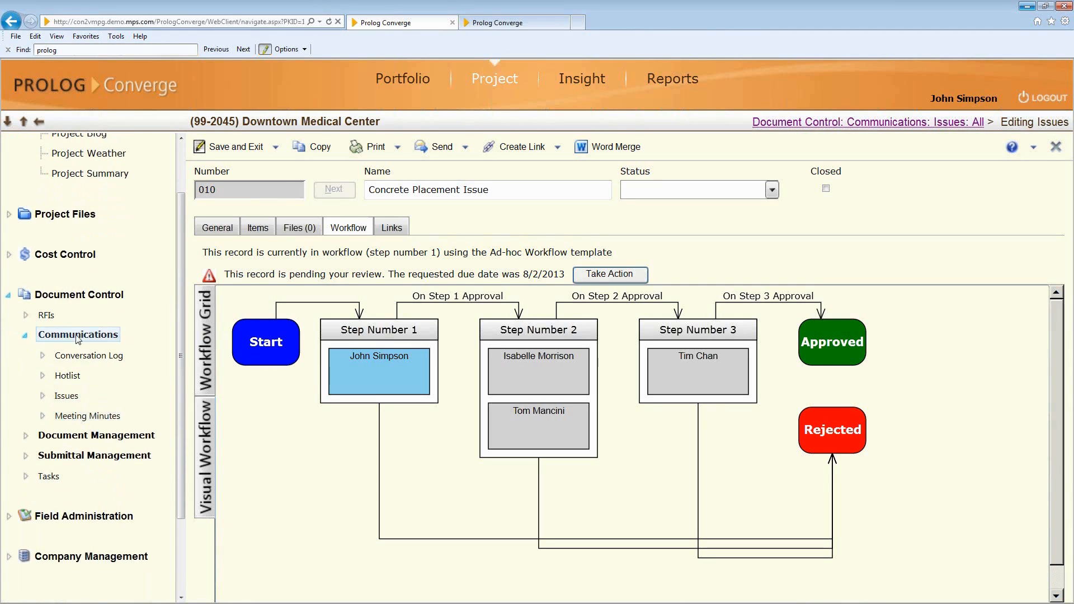